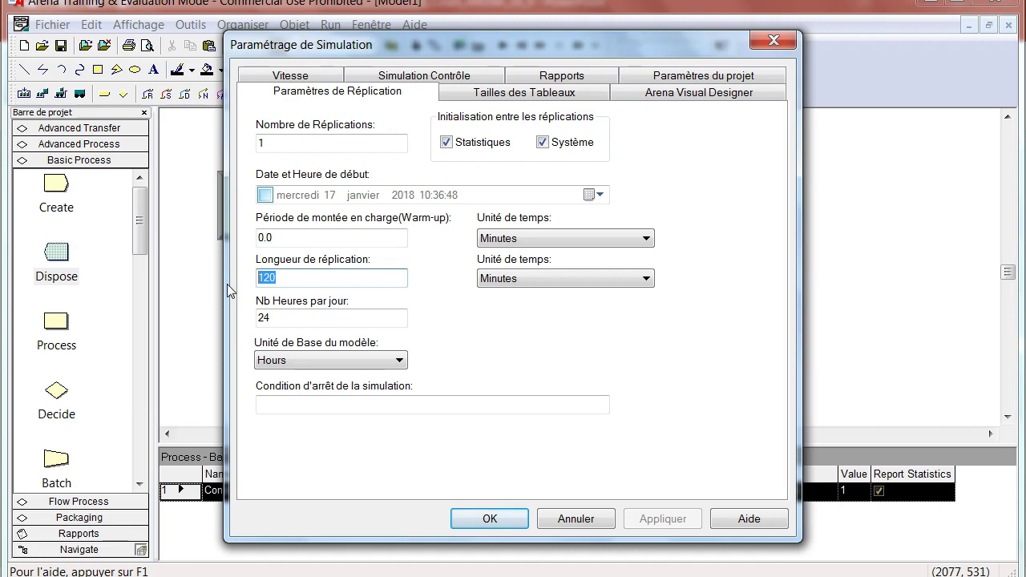
Step: Accept the simulation run setup with a replication length of 120 minutes
{"action": "left_click", "coordinate": [489, 517]}
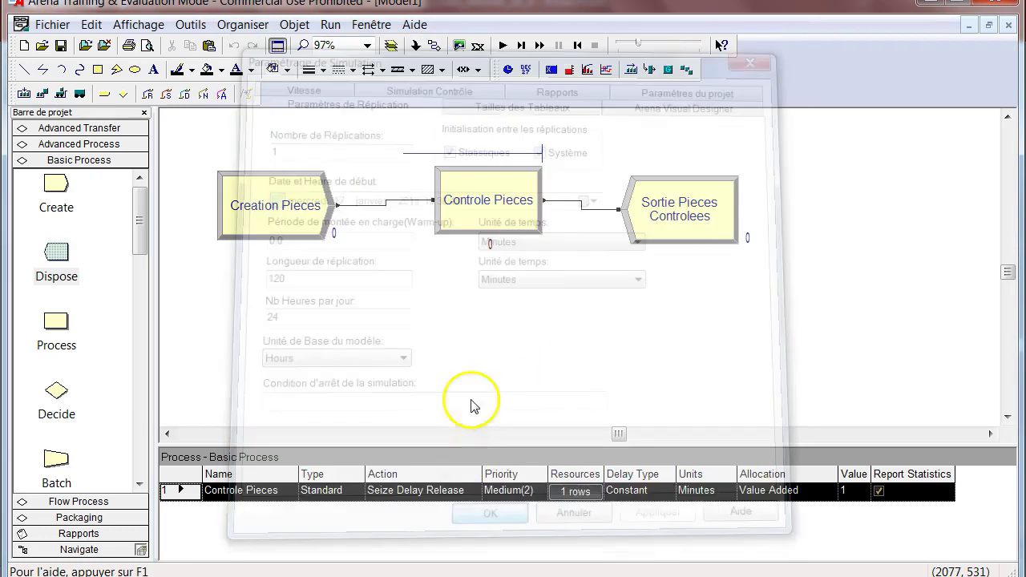
{"action": "left_click", "coordinate": [498, 327]}
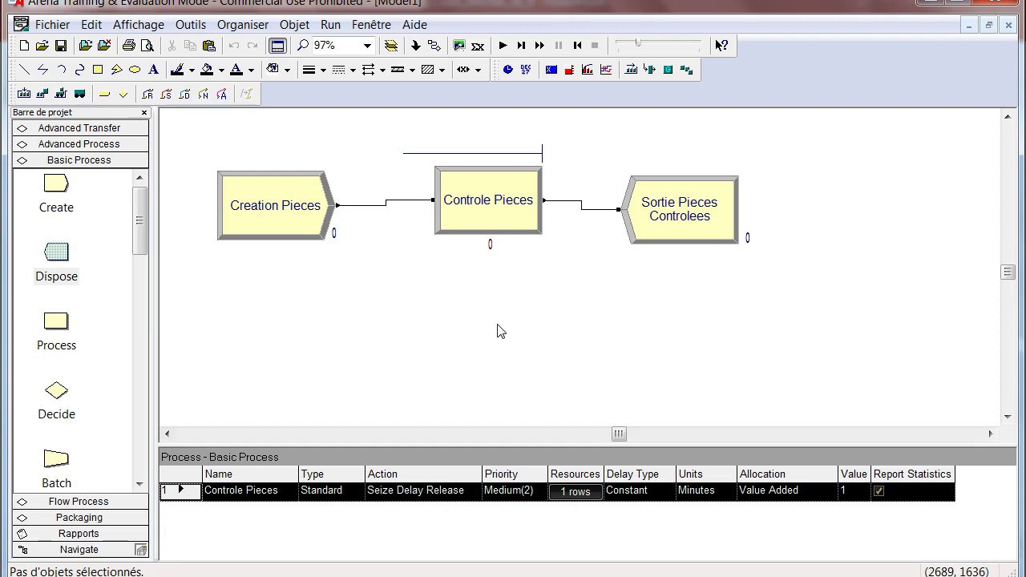
{"action": "left_click", "coordinate": [497, 329]}
Step: Check the settings of the Controle Pieces process module and close them without changes
{"action": "left_click", "coordinate": [487, 223]}
{"action": "double_click", "coordinate": [487, 223]}
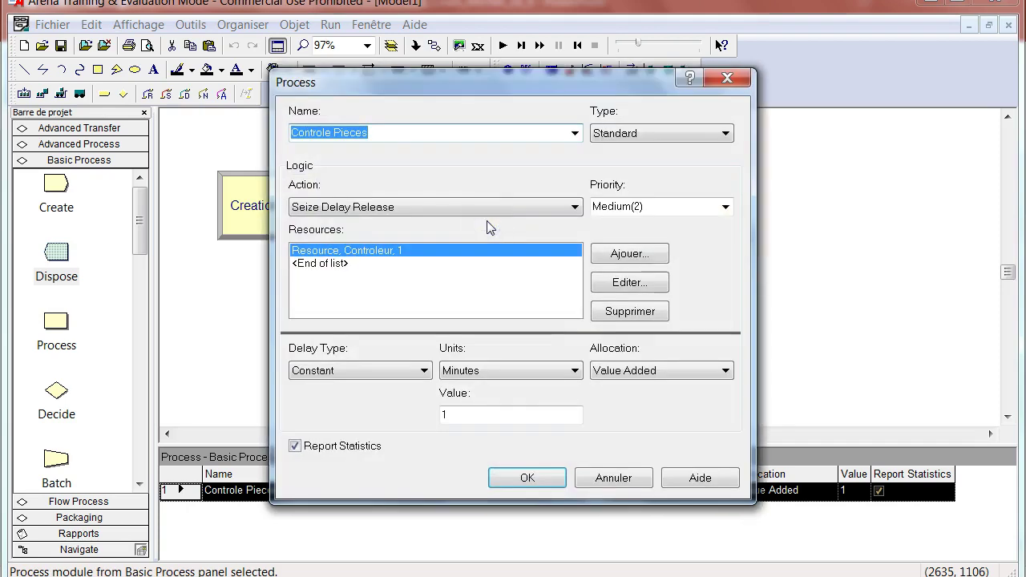
{"action": "left_click", "coordinate": [610, 476]}
Step: Set the maximum number of arrivals of the Creation Pieces module to 100
{"action": "left_click", "coordinate": [266, 219]}
{"action": "double_click", "coordinate": [266, 218]}
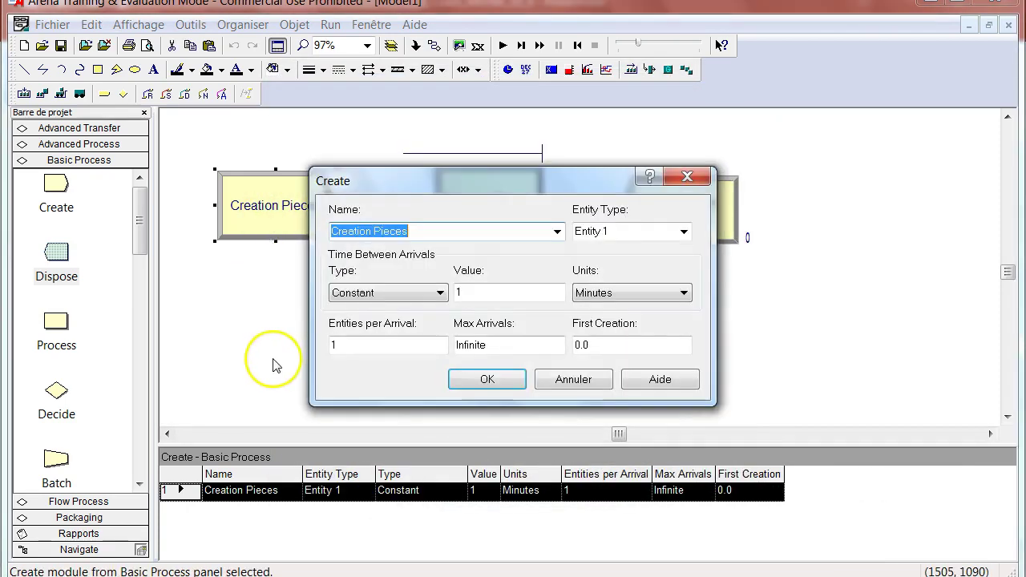
{"action": "left_click", "coordinate": [500, 342]}
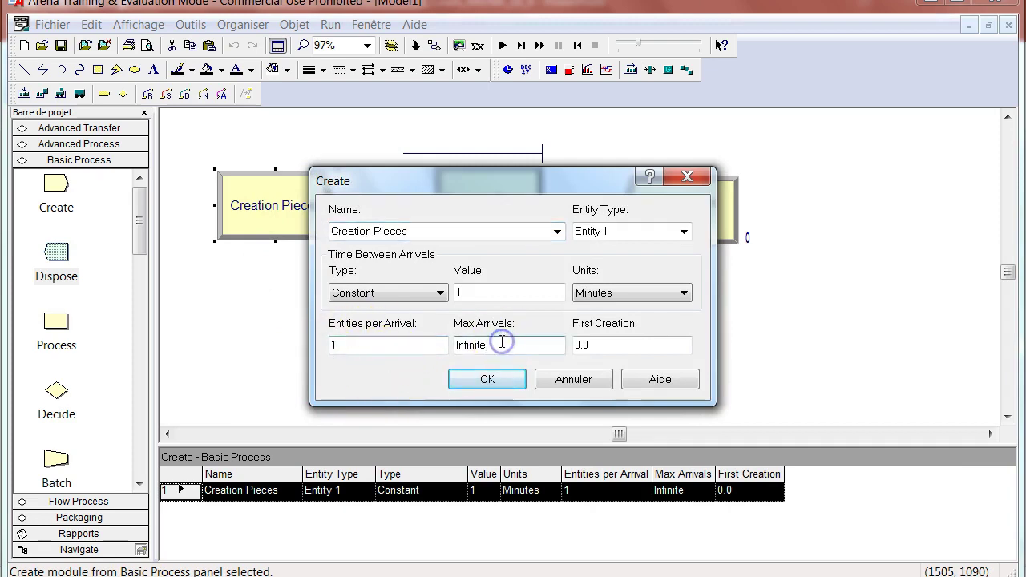
{"action": "double_click", "coordinate": [449, 342]}
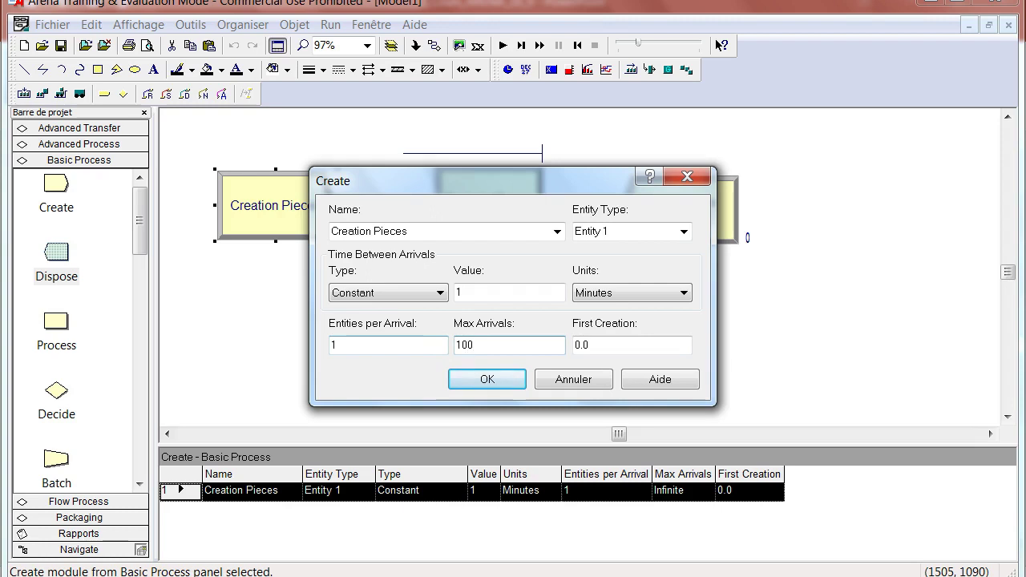
{"action": "left_click", "coordinate": [486, 378]}
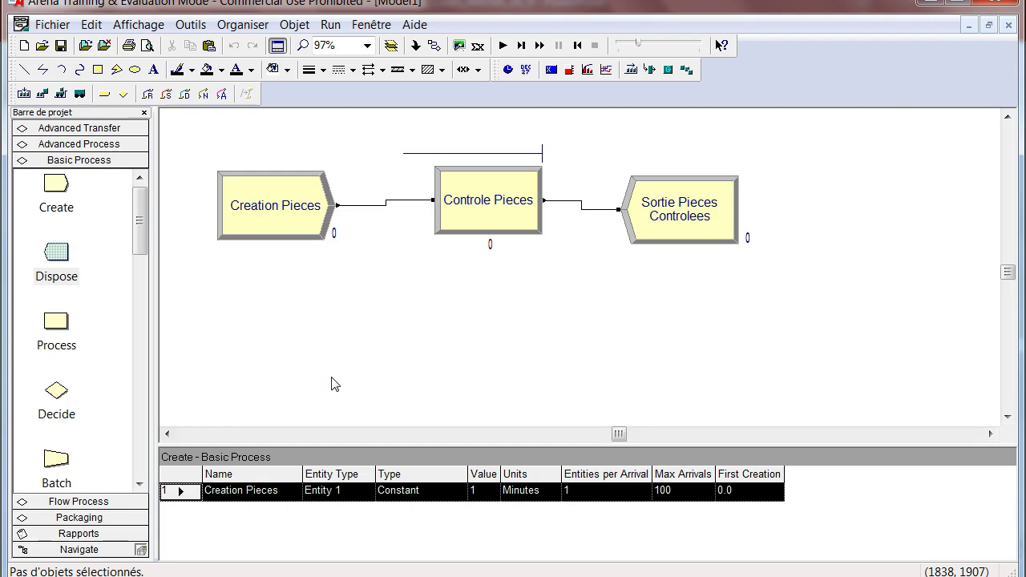
Step: Run the simulation to completion, decline the results report and end the run to return to model editing
{"action": "left_click", "coordinate": [501, 45]}
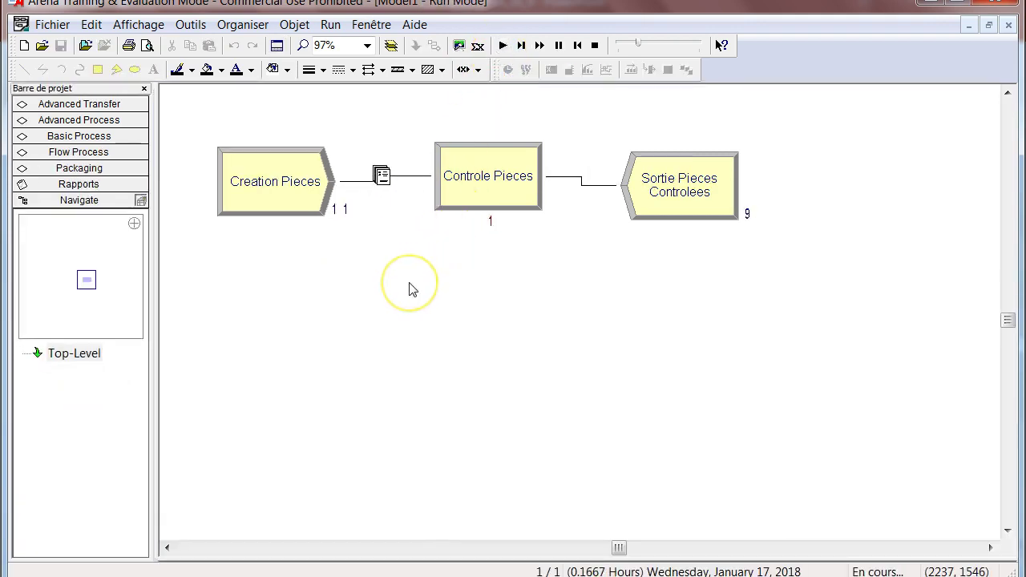
{"action": "left_click", "coordinate": [386, 280]}
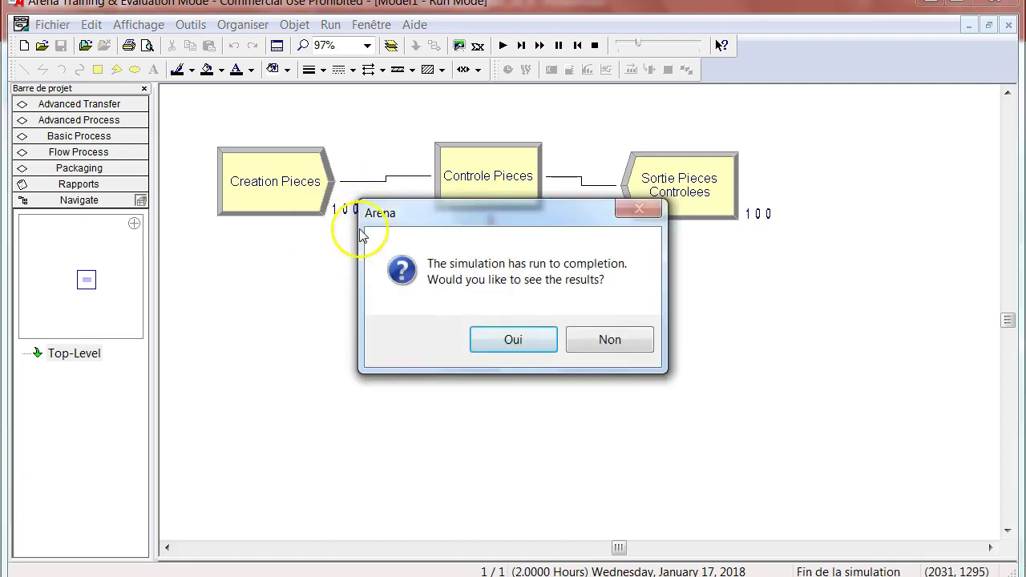
{"action": "left_click_drag", "start_coordinate": [408, 223], "coordinate": [563, 238]}
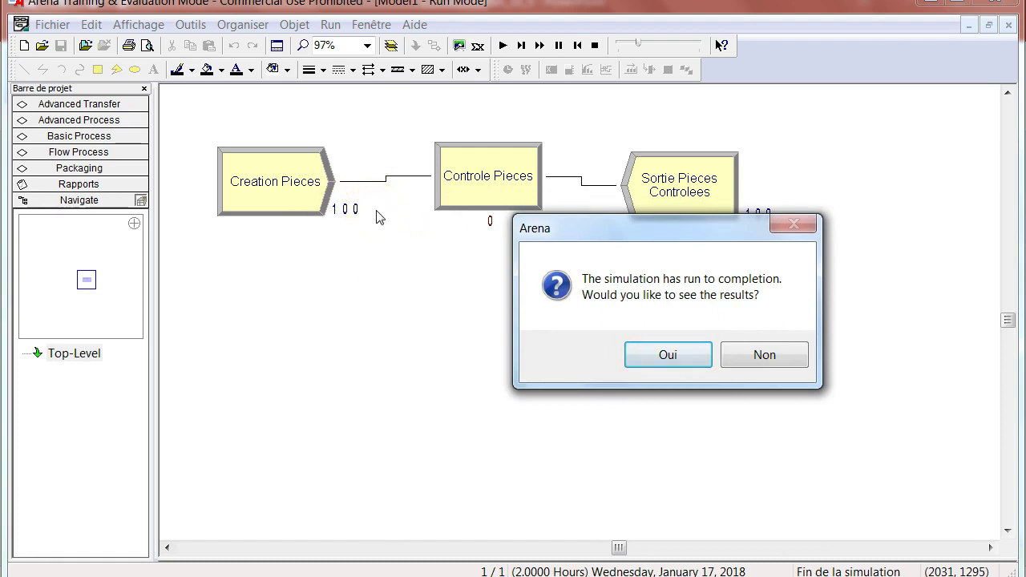
{"action": "left_click", "coordinate": [766, 354]}
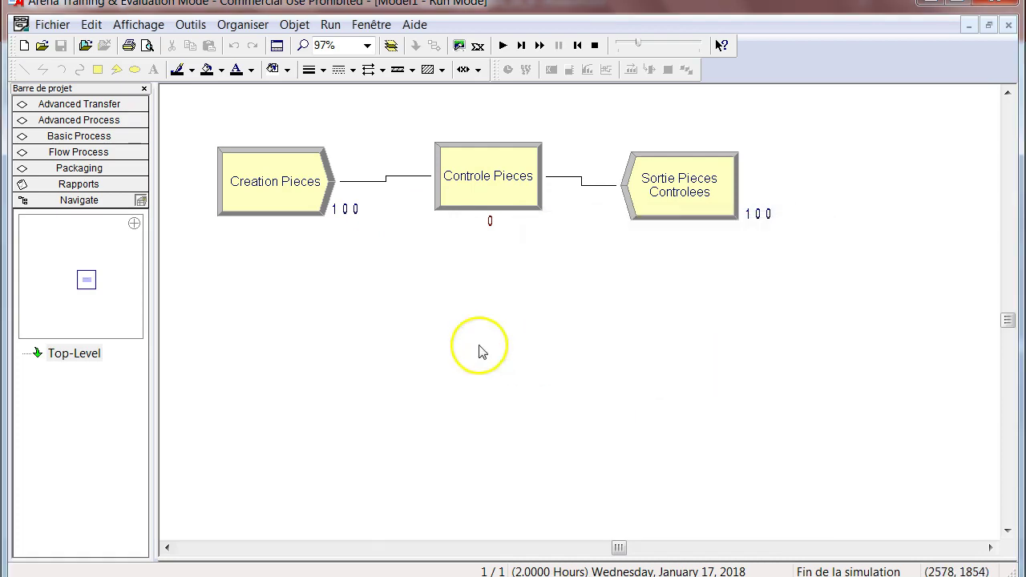
{"action": "left_click", "coordinate": [595, 45]}
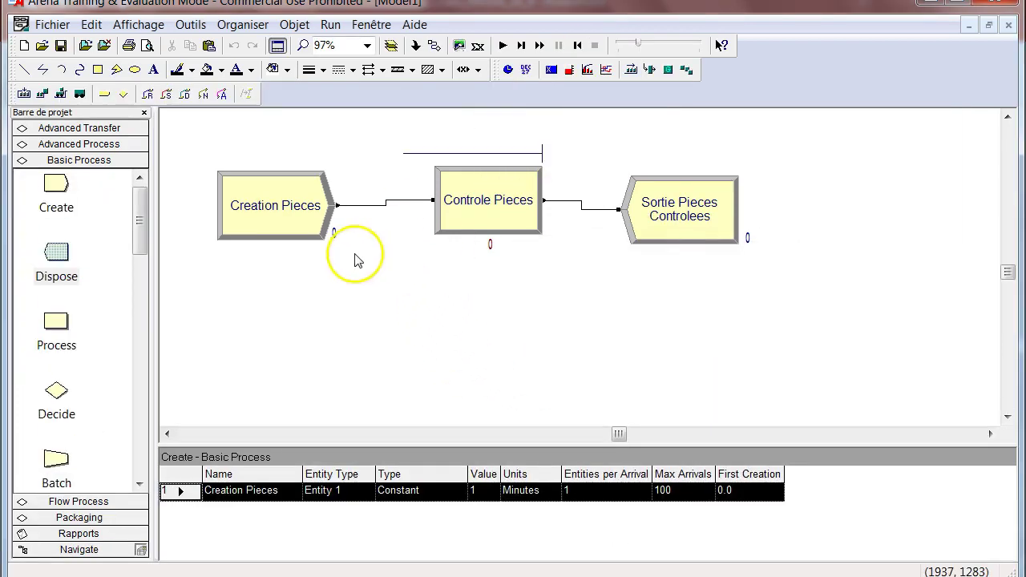
Step: Review the maximum arrivals setting of the Creation Pieces module and accept the module settings
{"action": "double_click", "coordinate": [279, 228]}
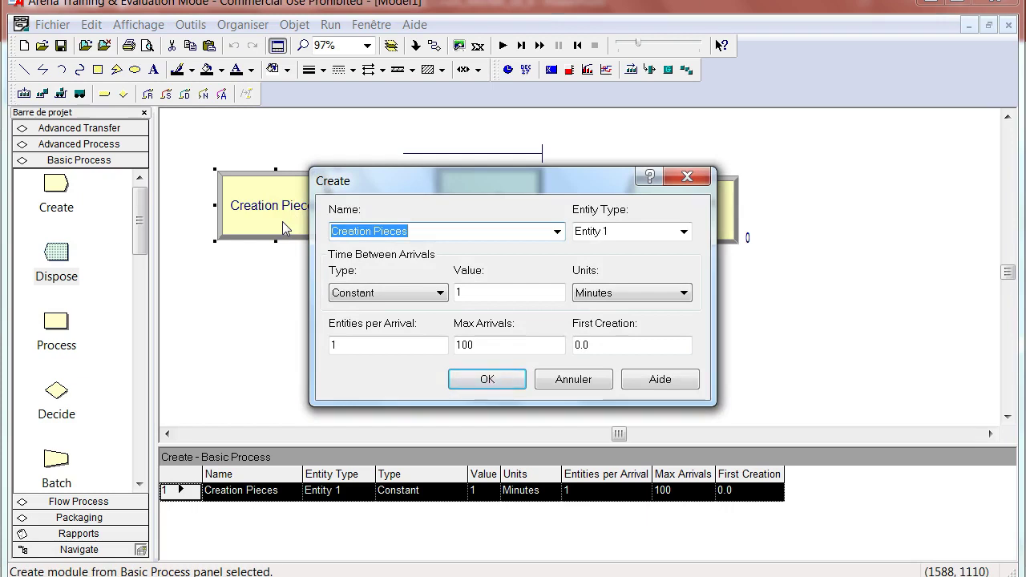
{"action": "double_click", "coordinate": [465, 344]}
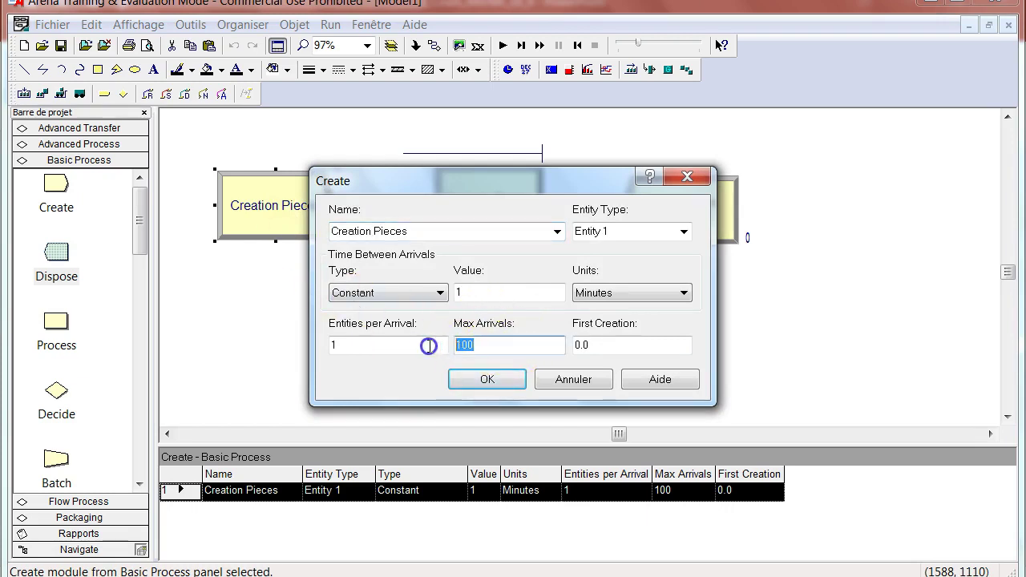
{"action": "left_click", "coordinate": [468, 344]}
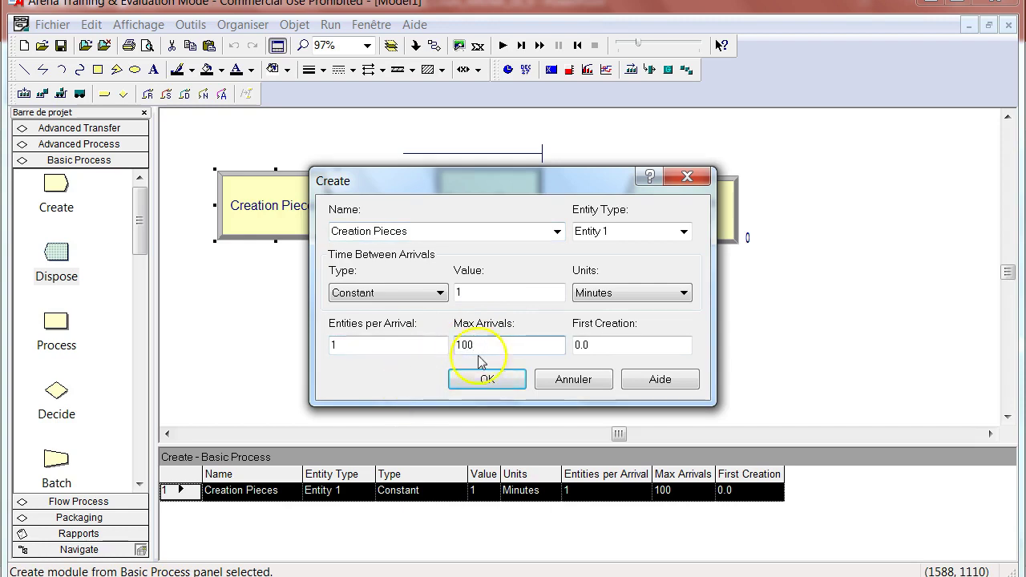
{"action": "left_click", "coordinate": [492, 387]}
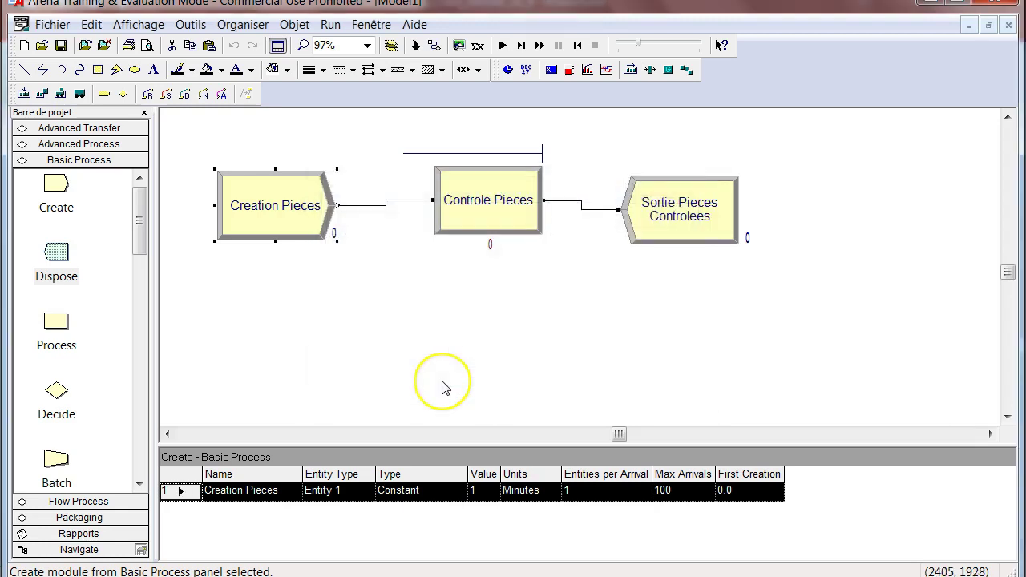
{"action": "left_click", "coordinate": [416, 365]}
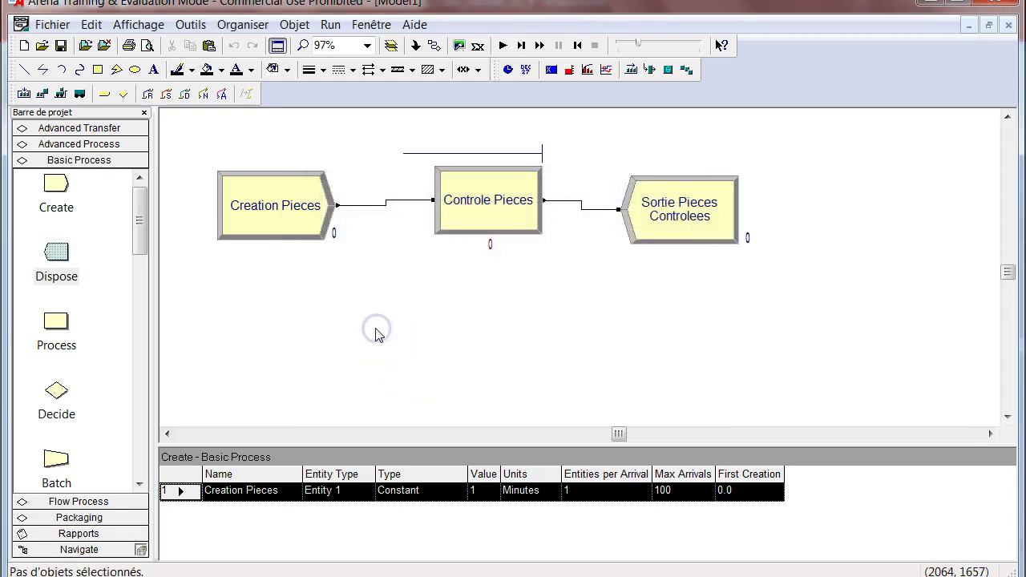
Step: Rerun the simulation of the piece-inspection model, skip the results report and end the run
{"action": "left_click", "coordinate": [503, 46]}
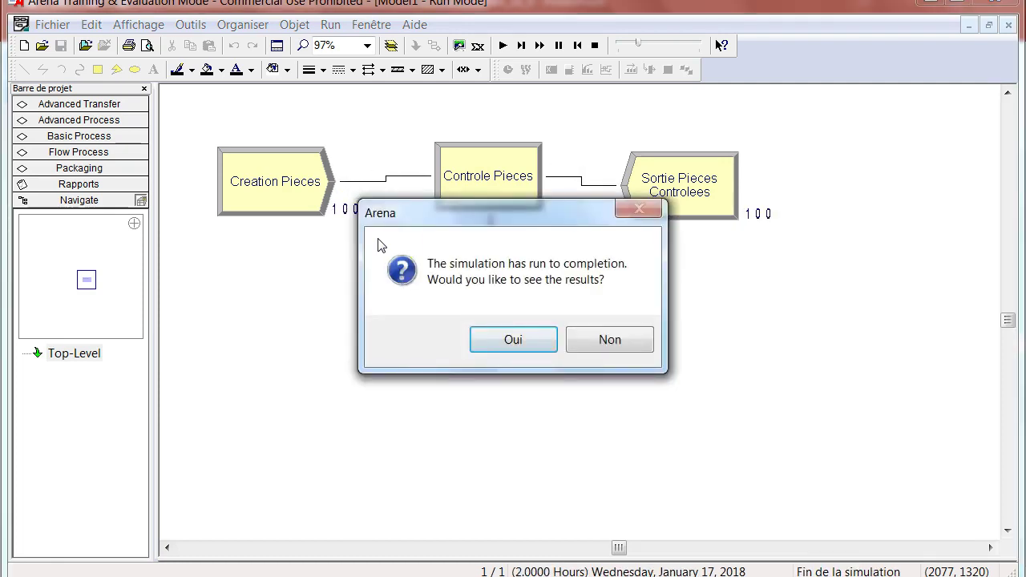
{"action": "left_click", "coordinate": [612, 346]}
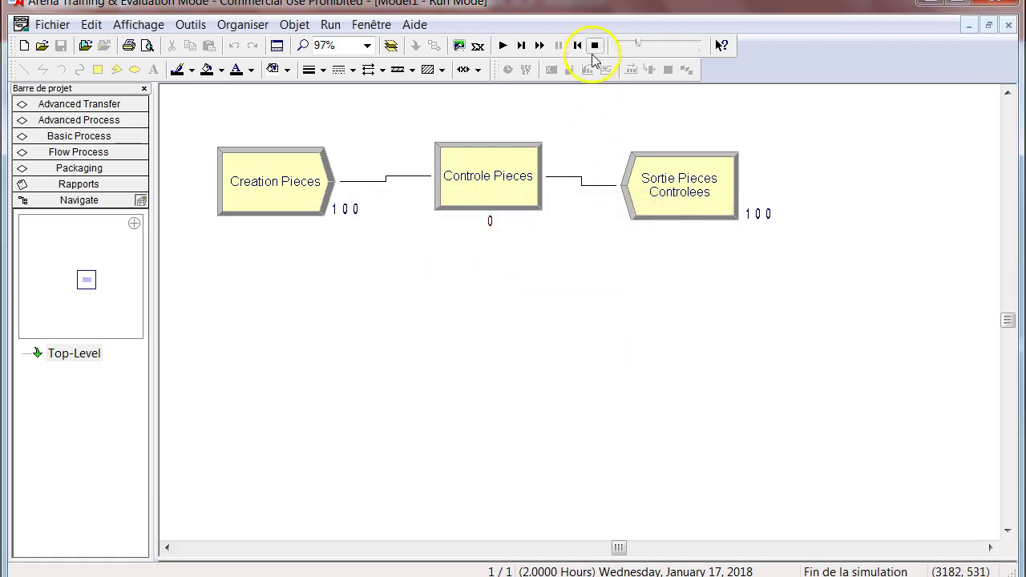
{"action": "left_click", "coordinate": [594, 46]}
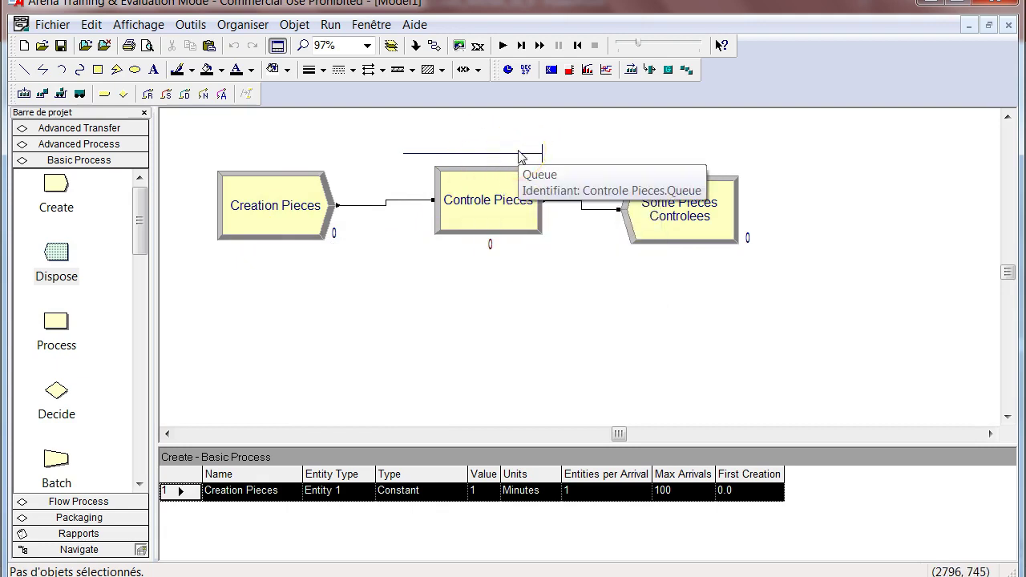
Step: Set the constant delay of the Controle Pieces process to 2 minutes
{"action": "double_click", "coordinate": [516, 215]}
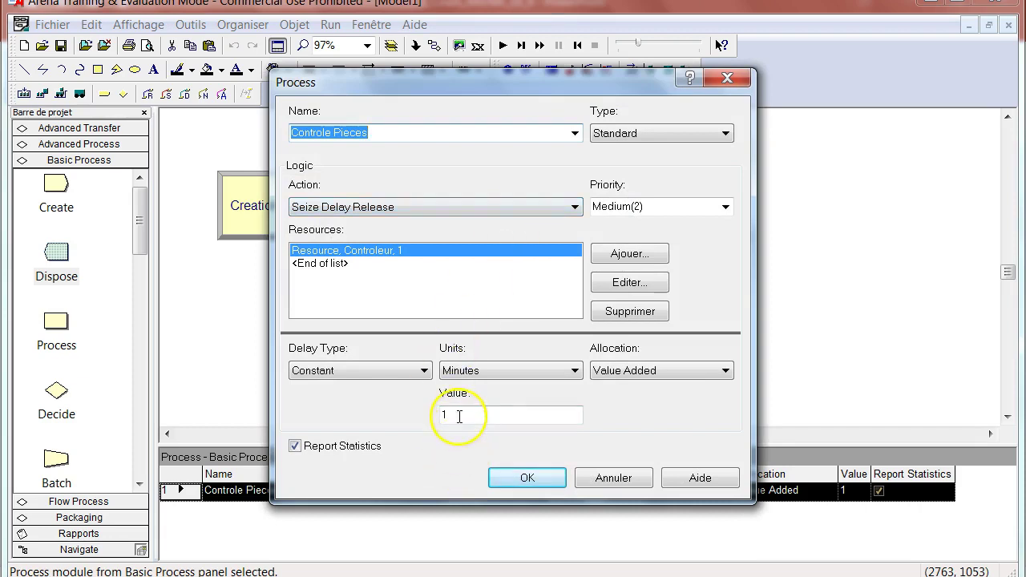
{"action": "double_click", "coordinate": [453, 415]}
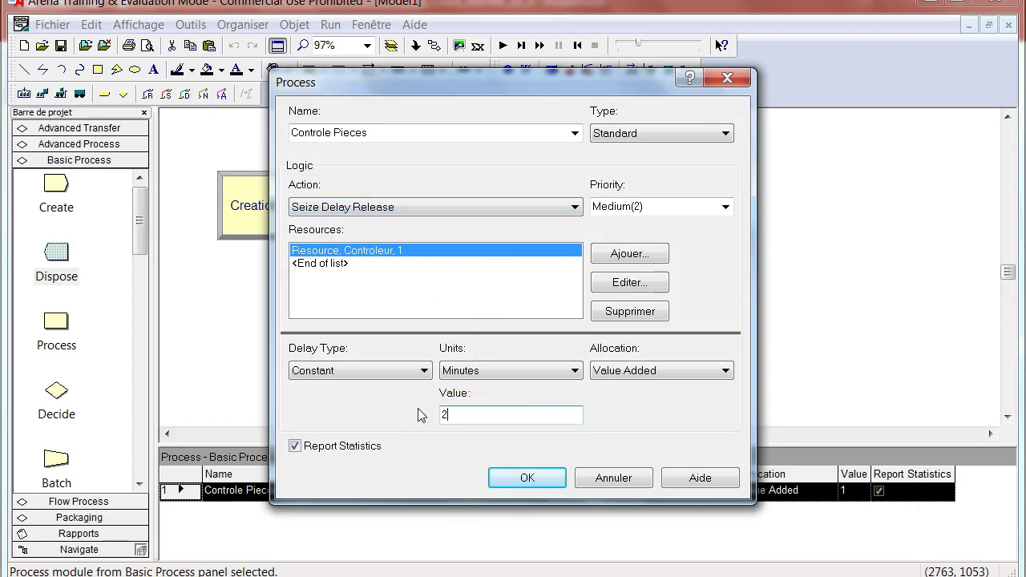
{"action": "left_click", "coordinate": [521, 478]}
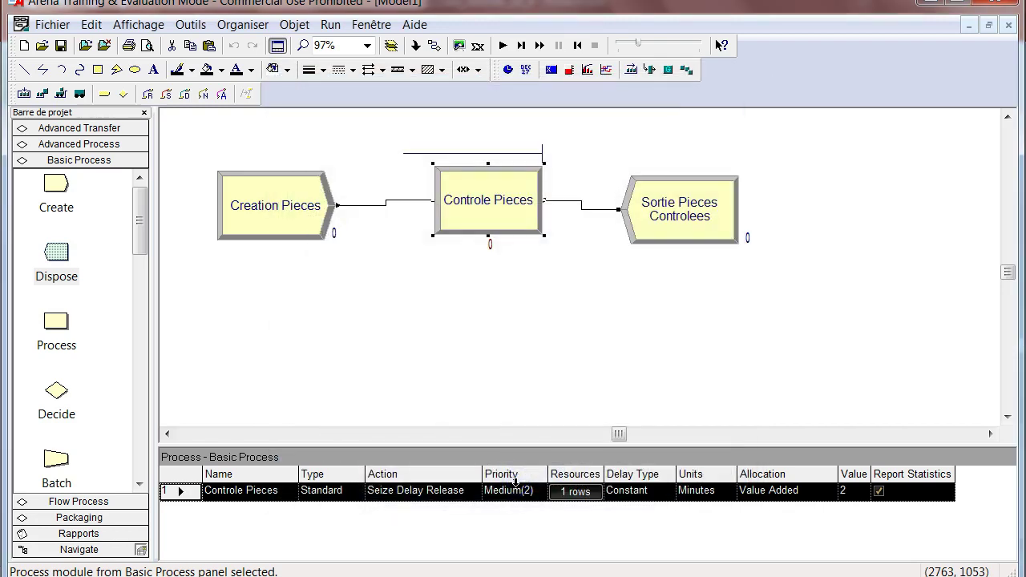
{"action": "left_click", "coordinate": [488, 333]}
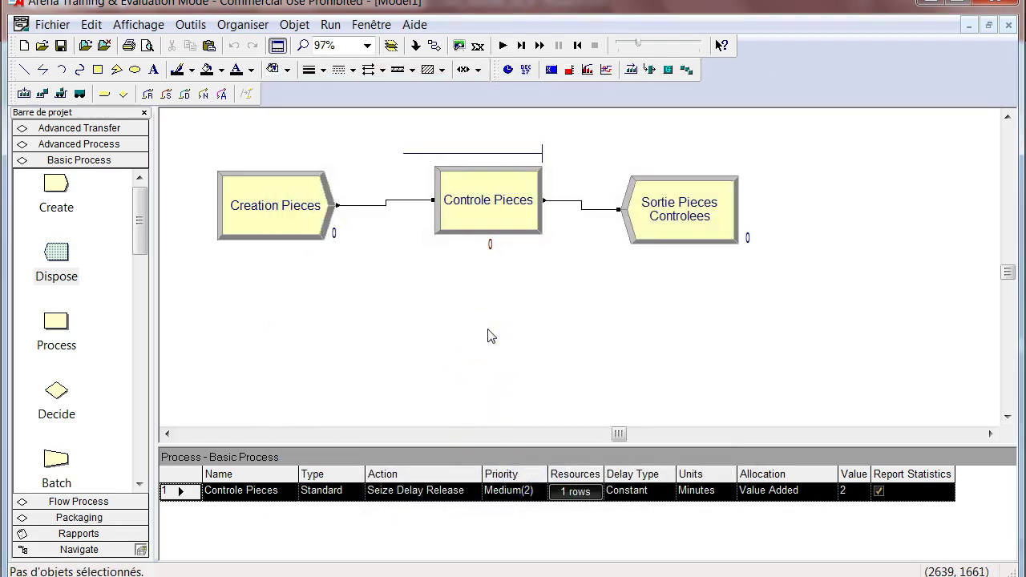
Step: Run the simulation with the 2-minute constant inspection delay, decline the results report and end the run
{"action": "left_click", "coordinate": [503, 46]}
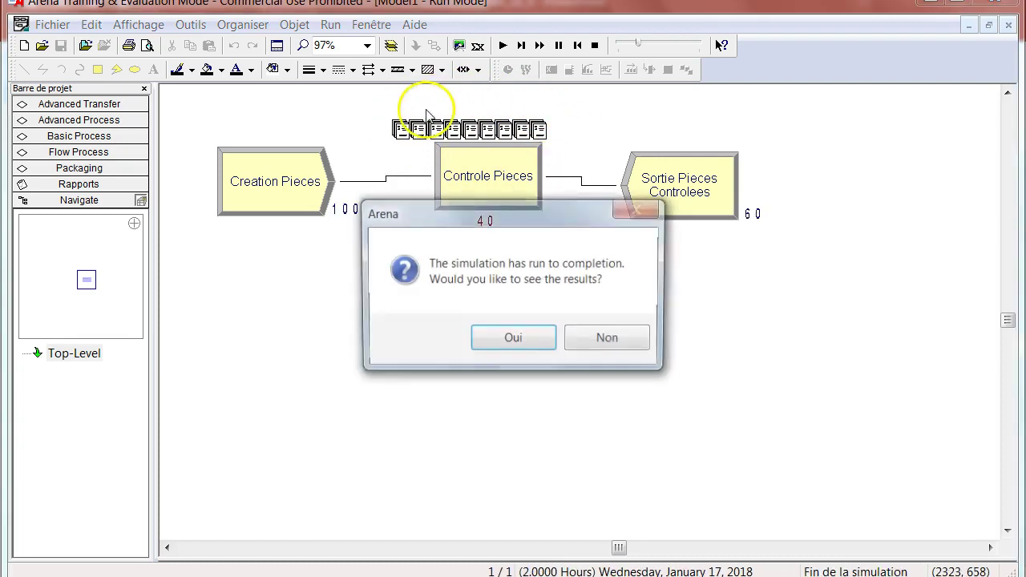
{"action": "left_click", "coordinate": [609, 339]}
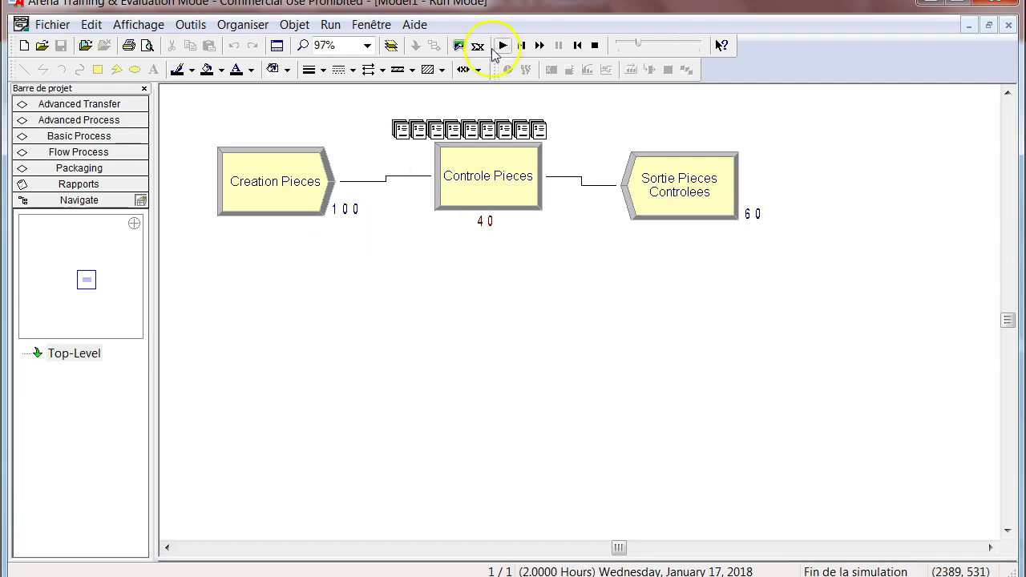
{"action": "left_click", "coordinate": [595, 45]}
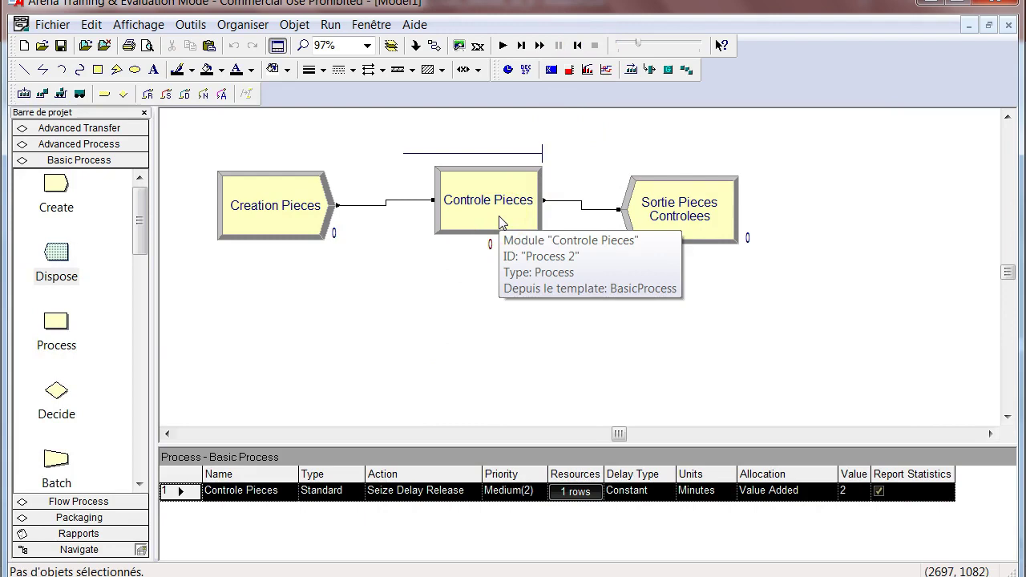
Step: Change the Controle Pieces delay to a Normal distribution with a mean of 2 minutes and a standard deviation of .2
{"action": "left_click", "coordinate": [500, 222]}
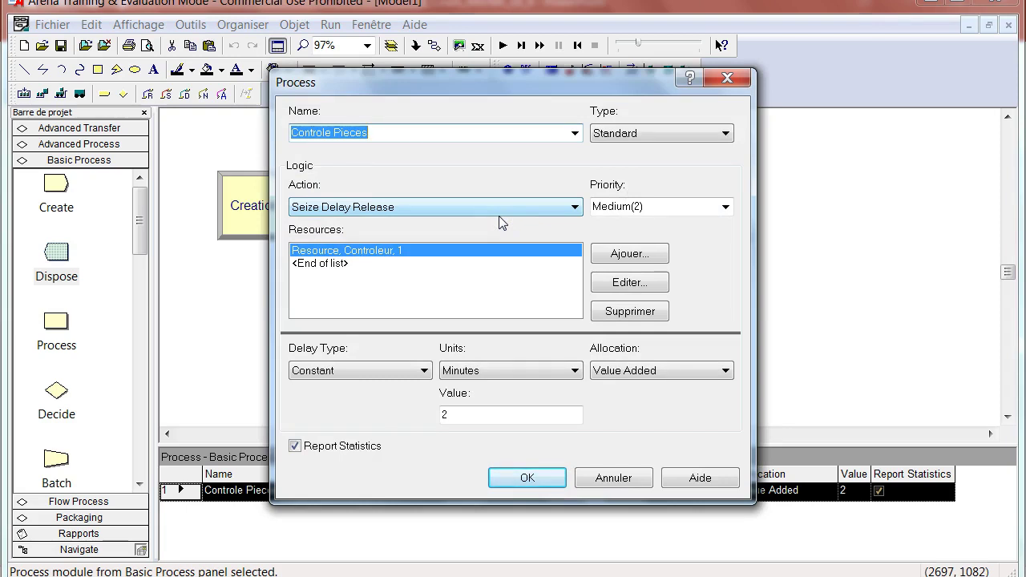
{"action": "left_click", "coordinate": [422, 370]}
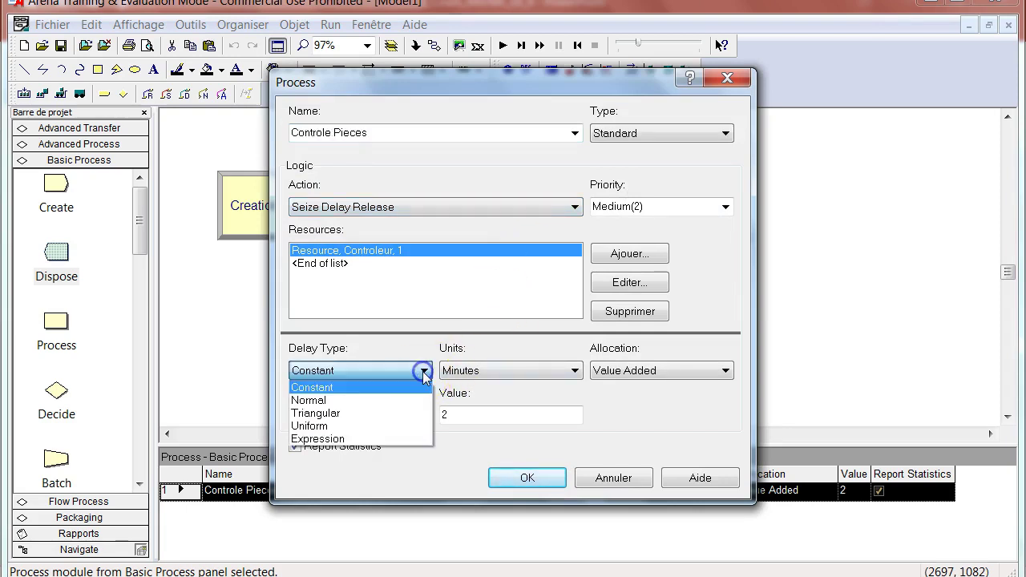
{"action": "left_click", "coordinate": [393, 400]}
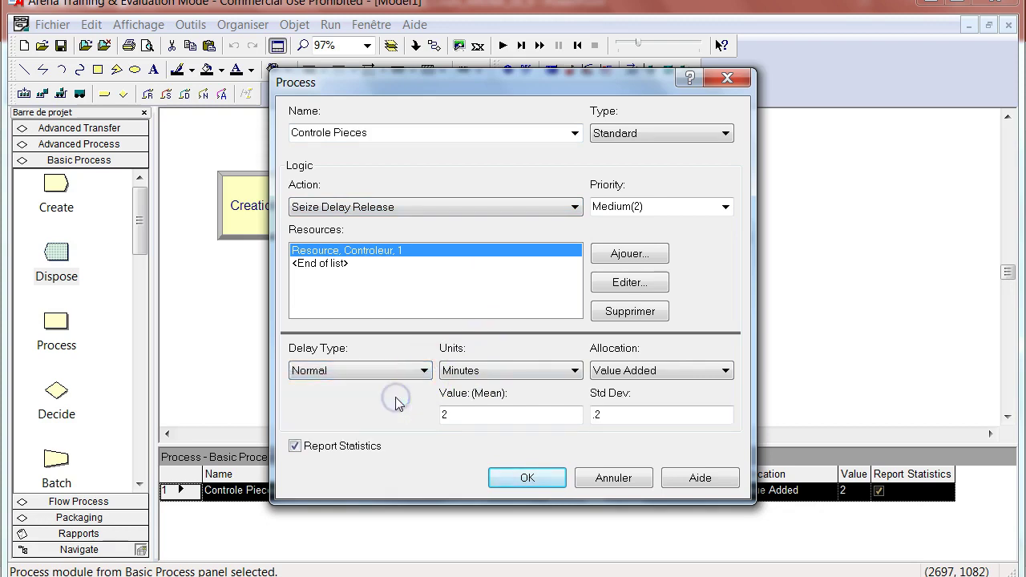
{"action": "left_click", "coordinate": [467, 416]}
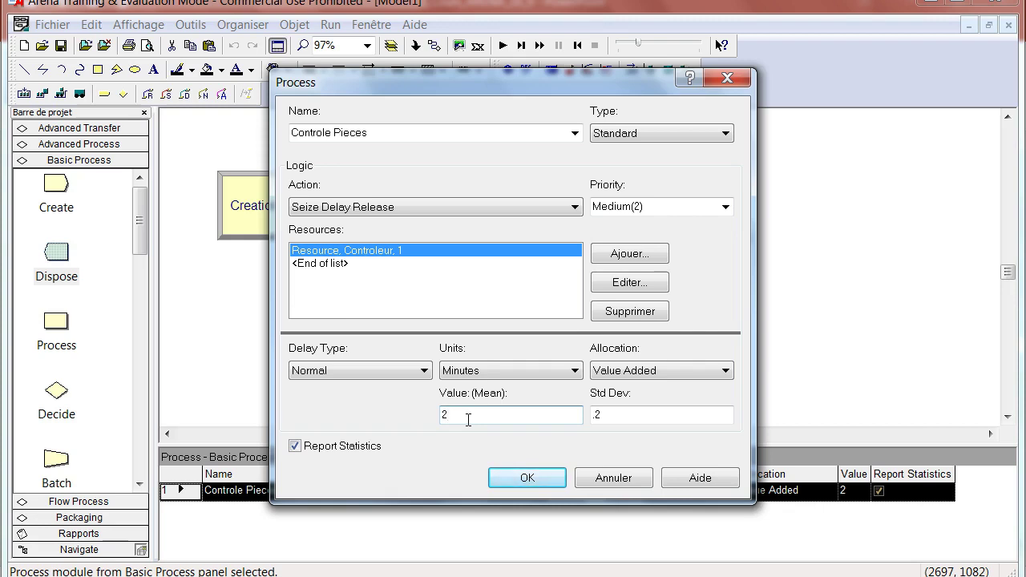
{"action": "left_click", "coordinate": [526, 478]}
{"action": "left_click", "coordinate": [490, 385]}
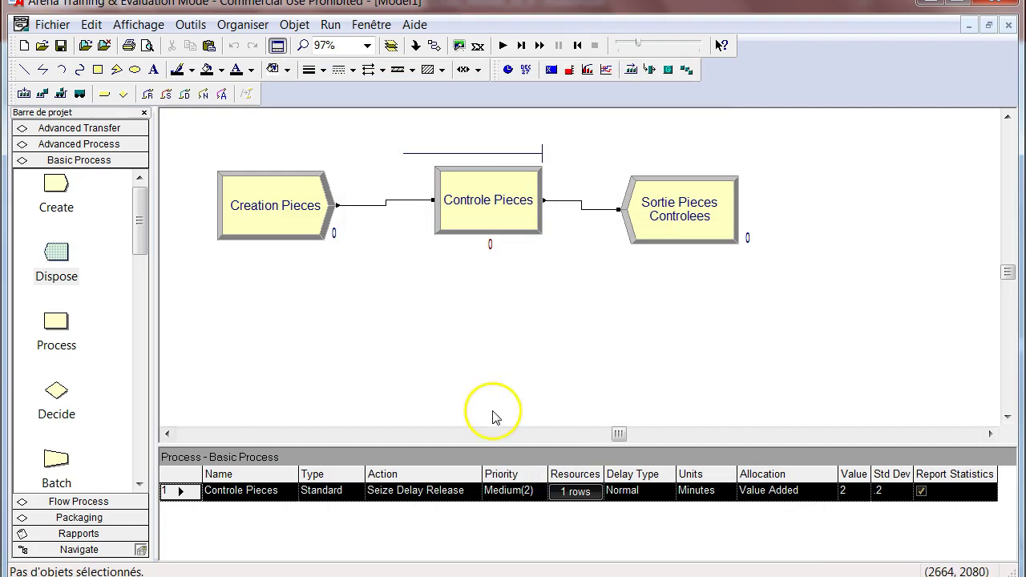
Step: Run the simulation with the normally distributed inspection delay and decline the results report
{"action": "left_click", "coordinate": [502, 45]}
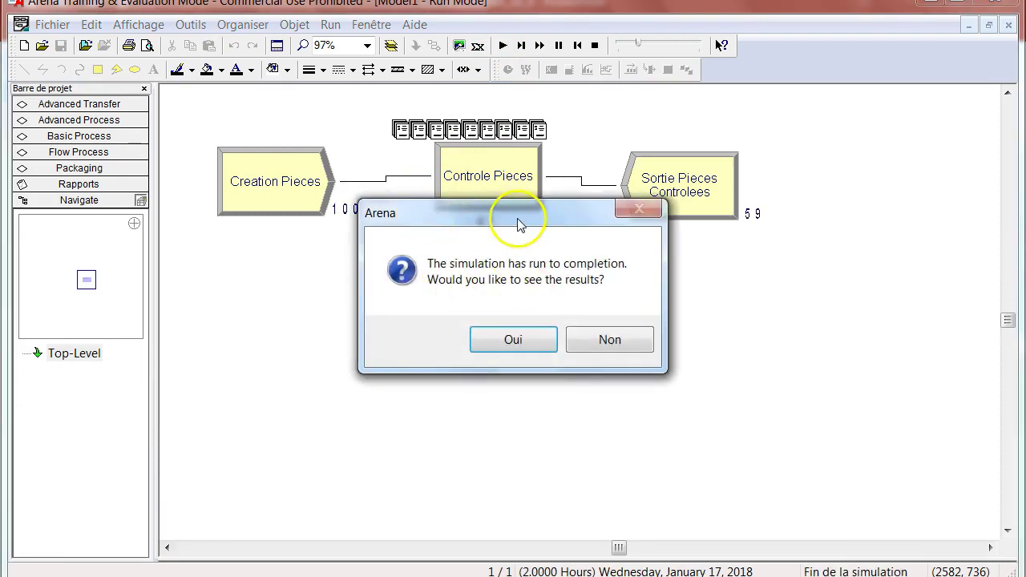
{"action": "left_click_drag", "start_coordinate": [517, 229], "coordinate": [611, 336]}
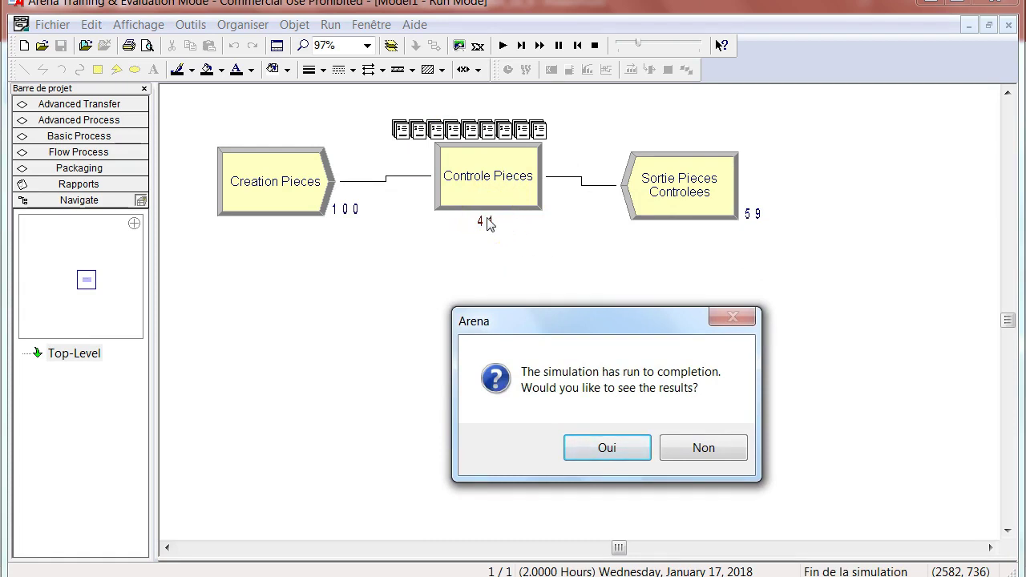
{"action": "left_click", "coordinate": [711, 453]}
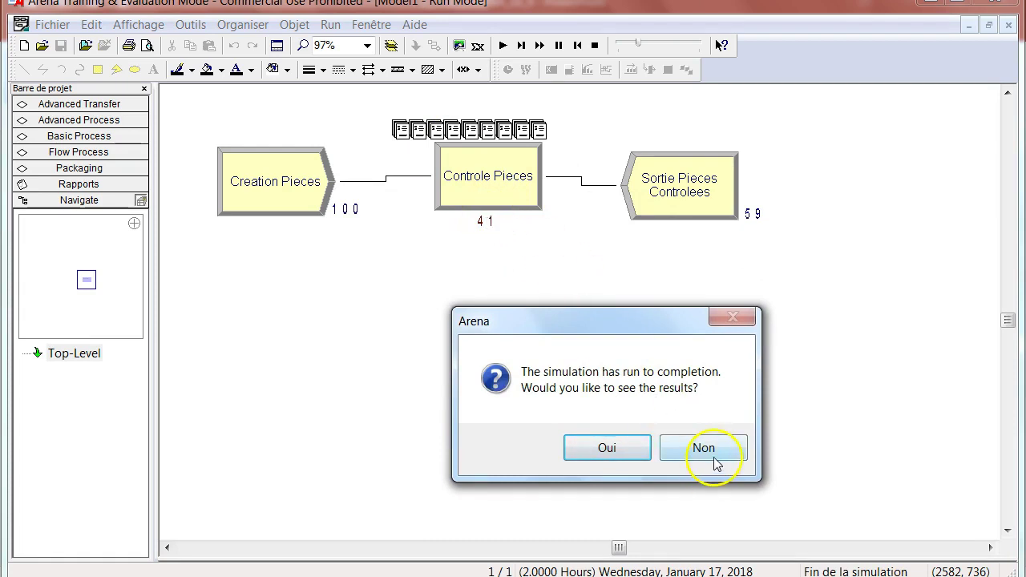
Step: Restart the simulation, pause it to inspect the entities queued at Controle Pieces, and end the run
{"action": "left_click", "coordinate": [594, 45]}
{"action": "left_click", "coordinate": [446, 336]}
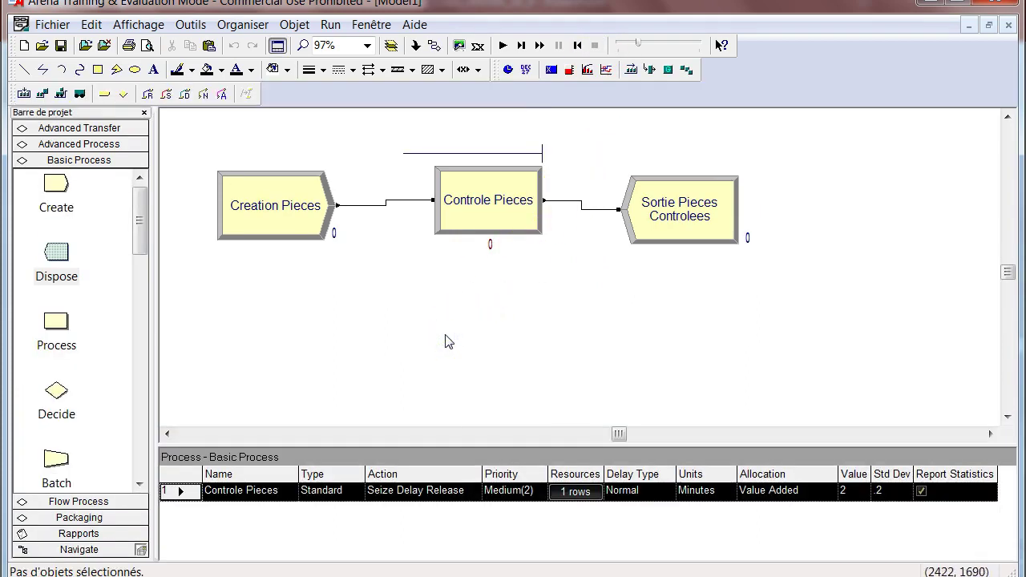
{"action": "left_click", "coordinate": [502, 44]}
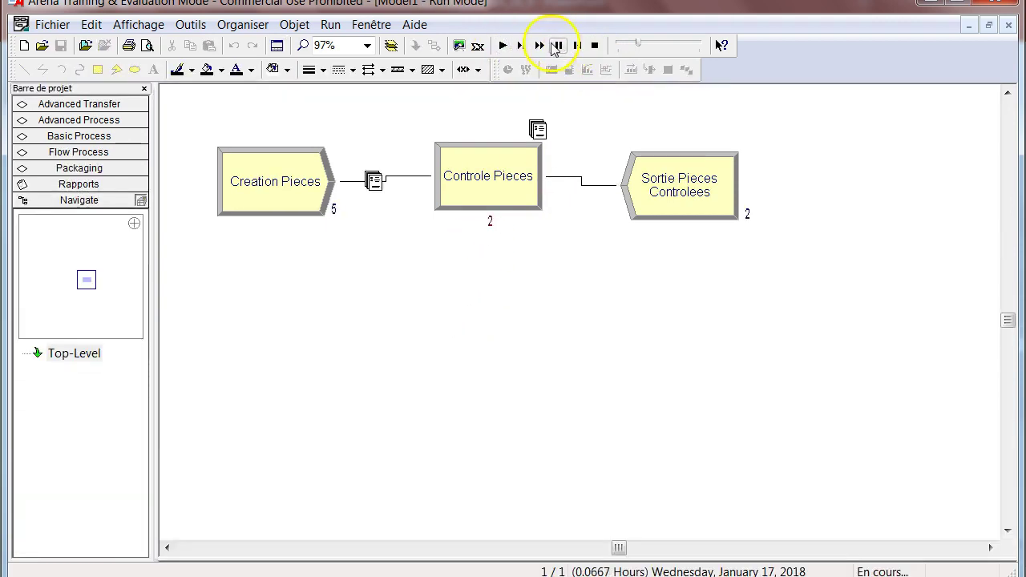
{"action": "left_click", "coordinate": [557, 46]}
{"action": "mouse_move", "coordinate": [435, 144]}
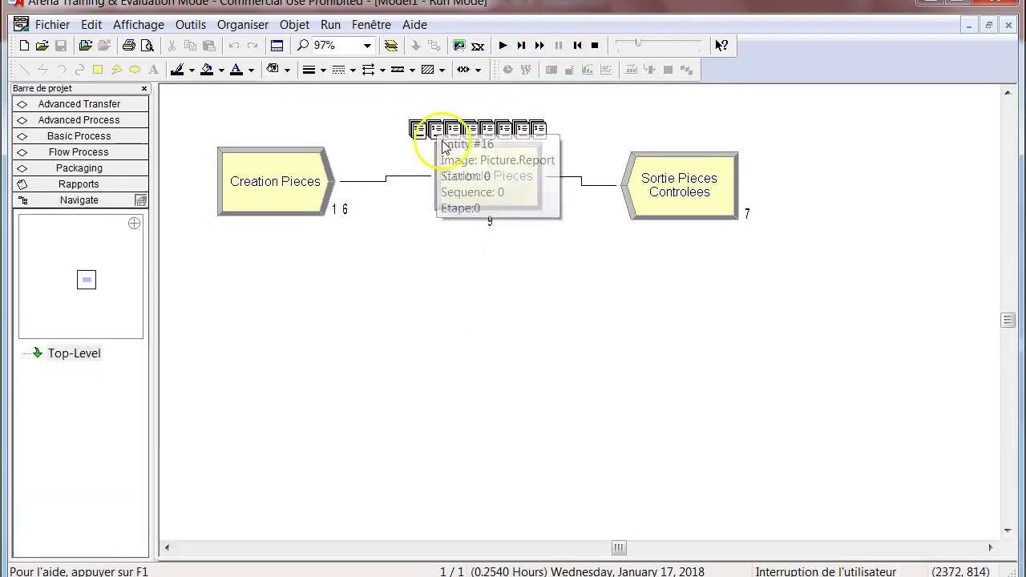
{"action": "mouse_move", "coordinate": [436, 122]}
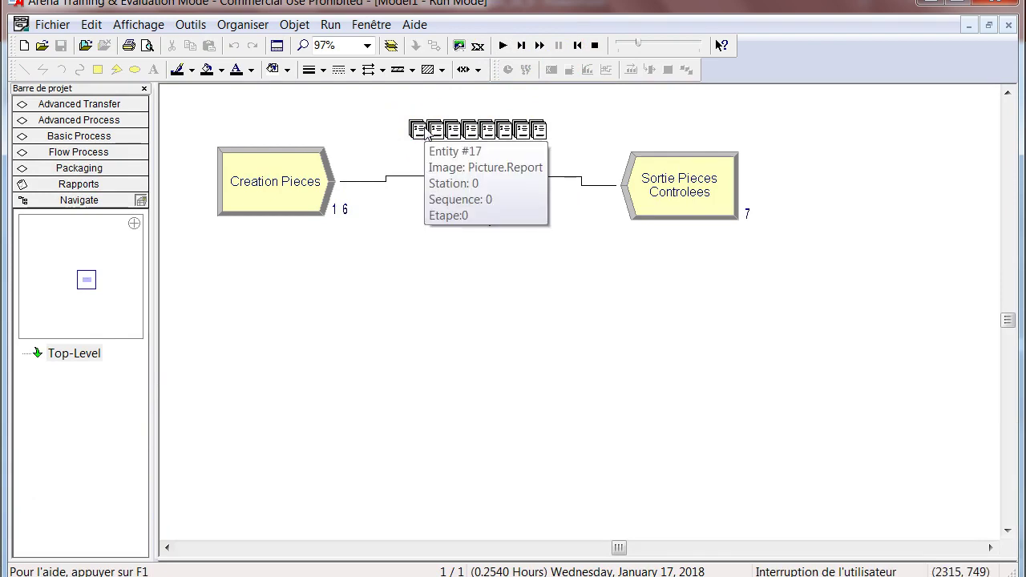
{"action": "left_click", "coordinate": [594, 44]}
{"action": "left_click", "coordinate": [373, 290]}
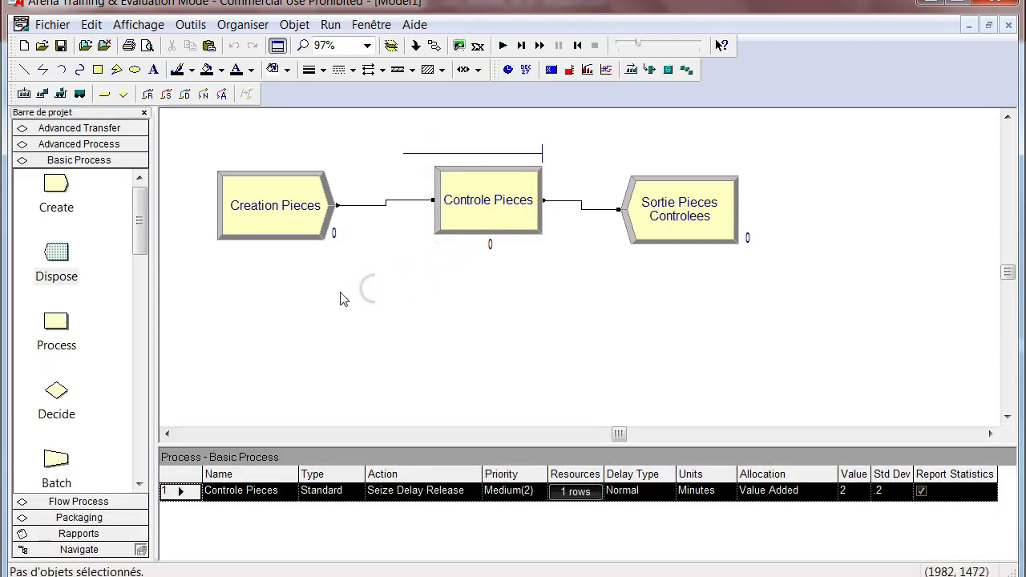
Step: Widen the Initial Picture column in the Entity data table and set Entity 1's initial picture to Picture.Truck
{"action": "left_click", "coordinate": [144, 235]}
{"action": "left_click_drag", "start_coordinate": [144, 235], "coordinate": [135, 390]}
{"action": "left_click", "coordinate": [53, 362]}
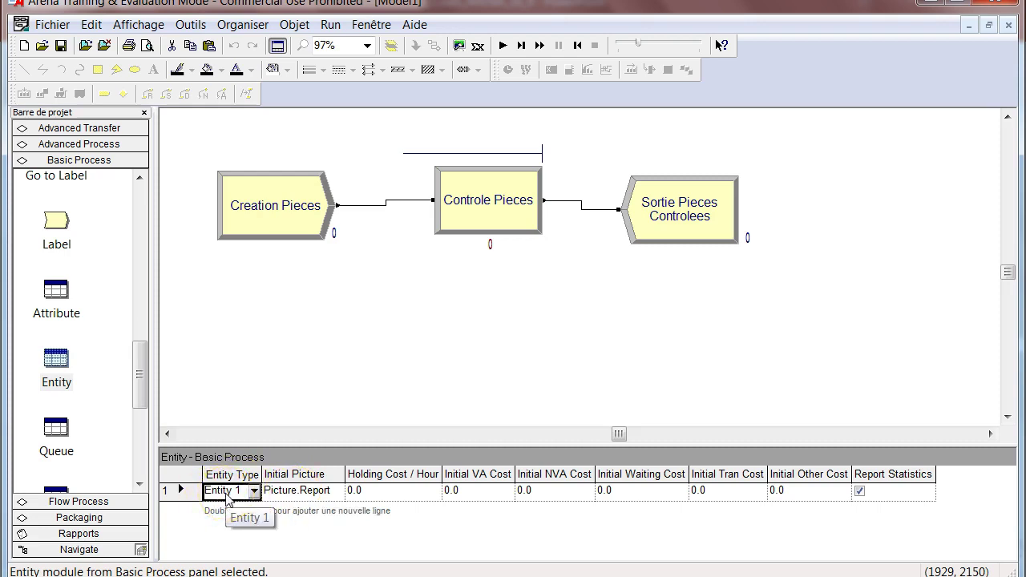
{"action": "left_click", "coordinate": [299, 497]}
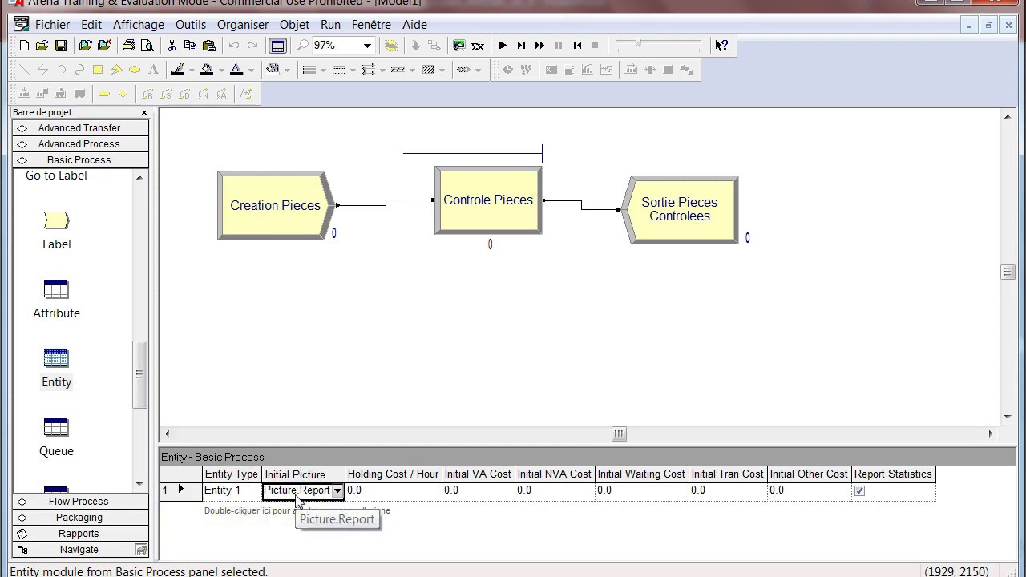
{"action": "left_click", "coordinate": [337, 491]}
{"action": "left_click", "coordinate": [340, 469]}
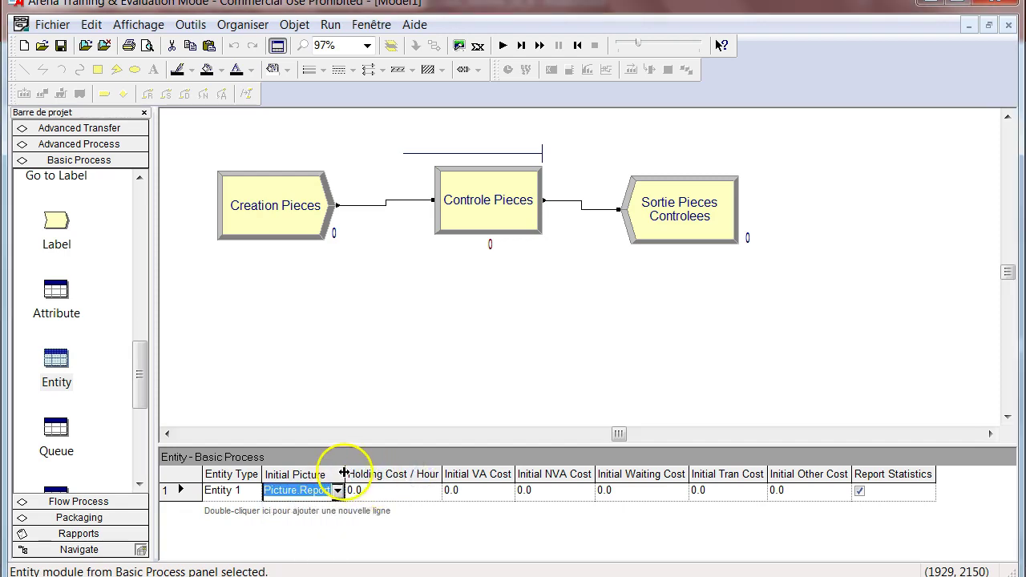
{"action": "left_click_drag", "start_coordinate": [346, 474], "coordinate": [392, 474]}
{"action": "left_click", "coordinate": [385, 490]}
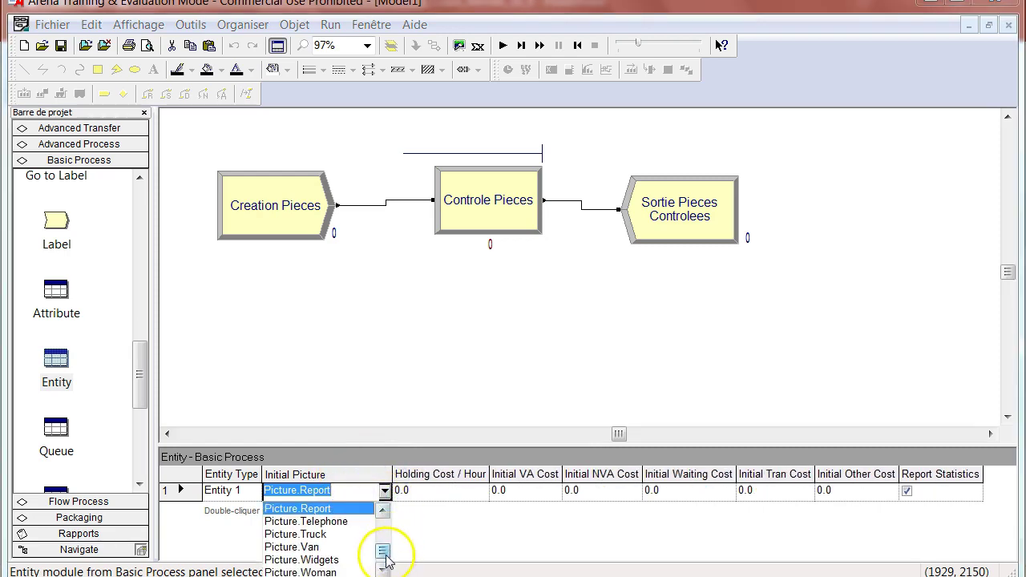
{"action": "left_click", "coordinate": [318, 536]}
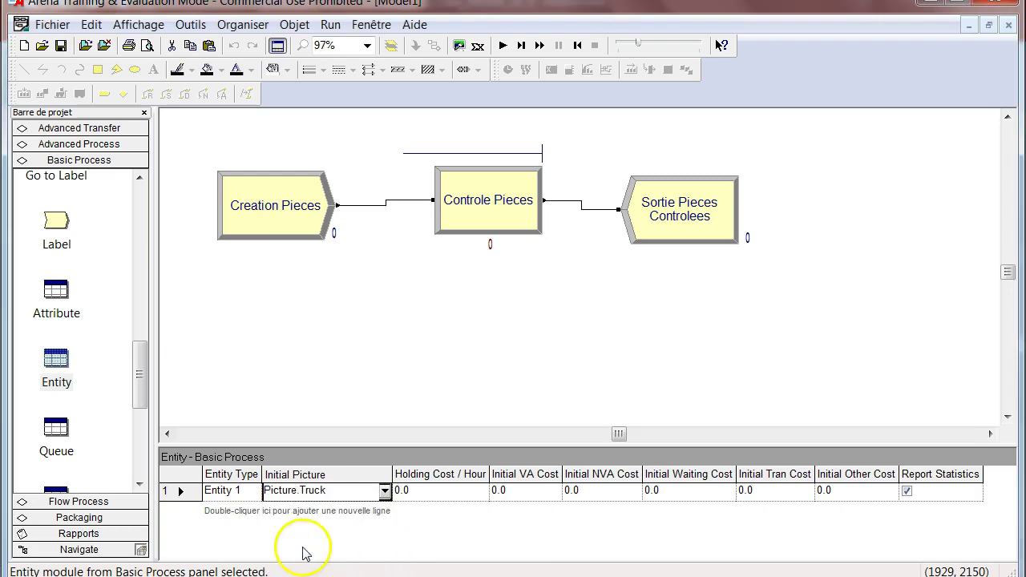
{"action": "left_click", "coordinate": [372, 362]}
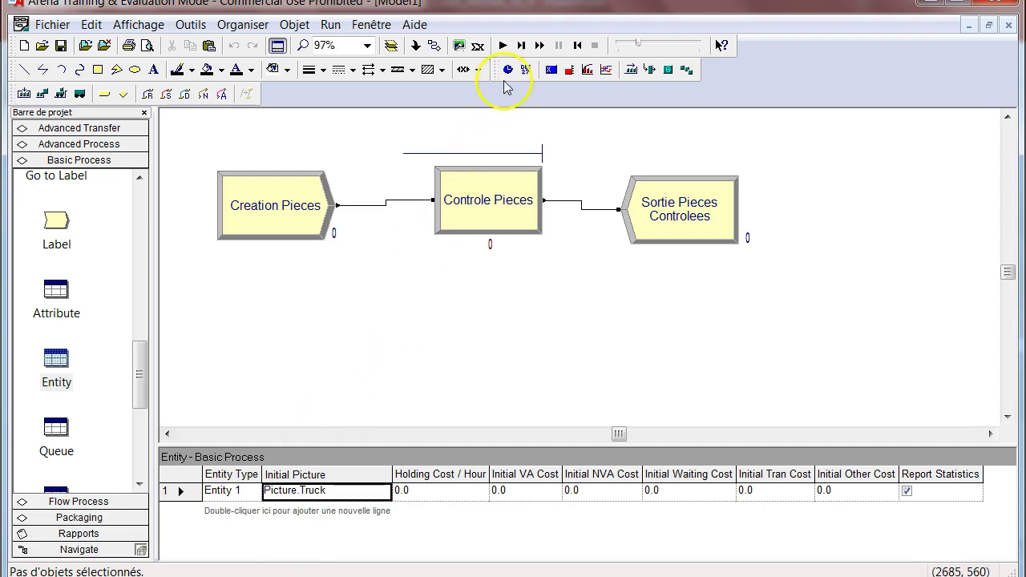
Step: Run the simulation with truck entities, decline the results report and end the run
{"action": "left_click", "coordinate": [500, 48]}
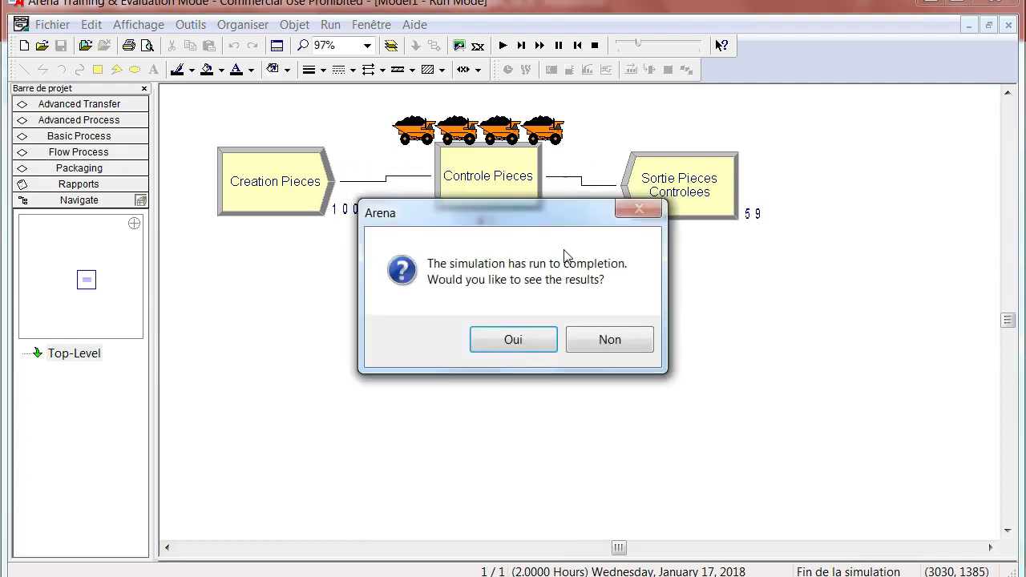
{"action": "left_click", "coordinate": [603, 342]}
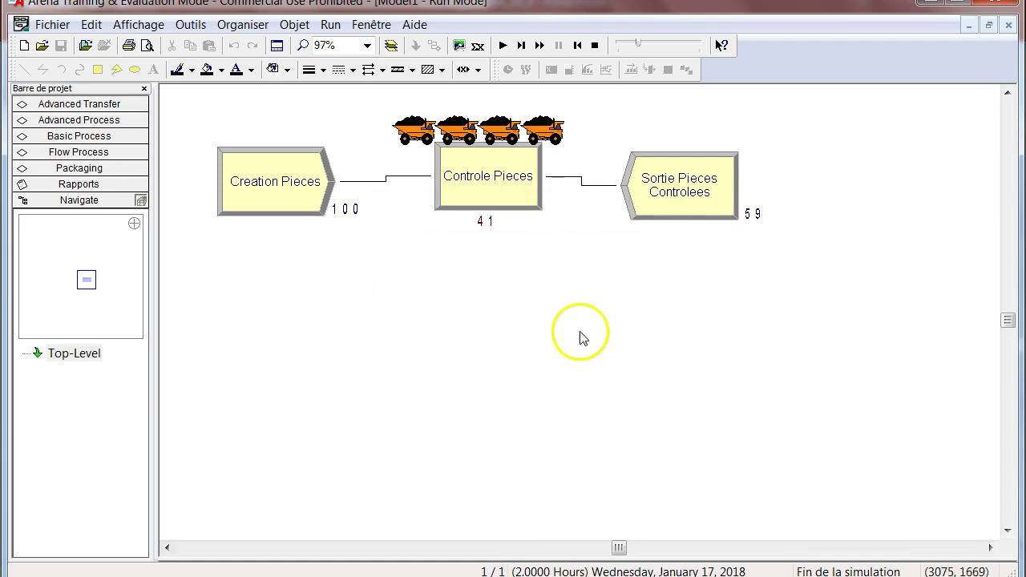
{"action": "left_click", "coordinate": [595, 44]}
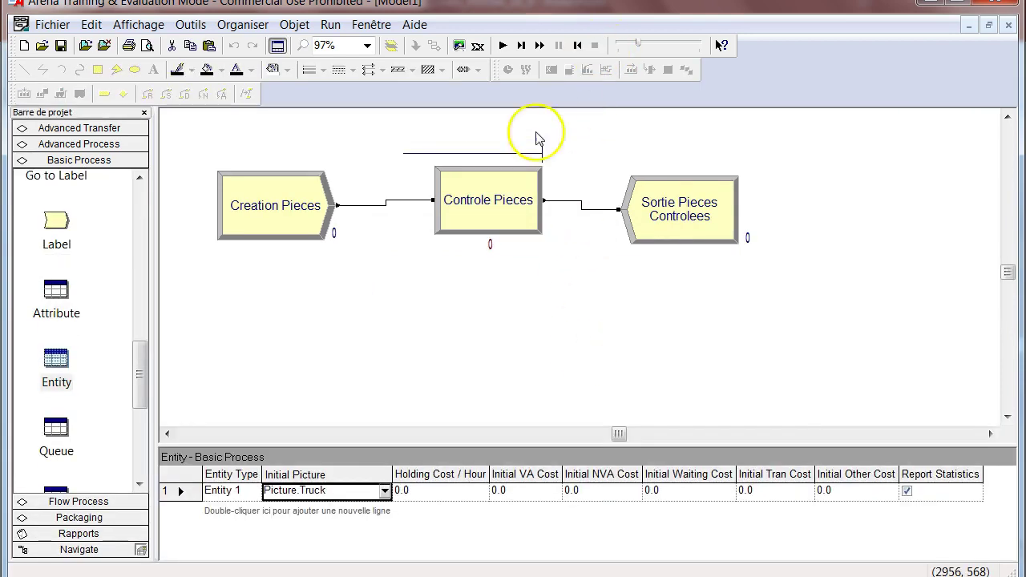
{"action": "left_click", "coordinate": [380, 290]}
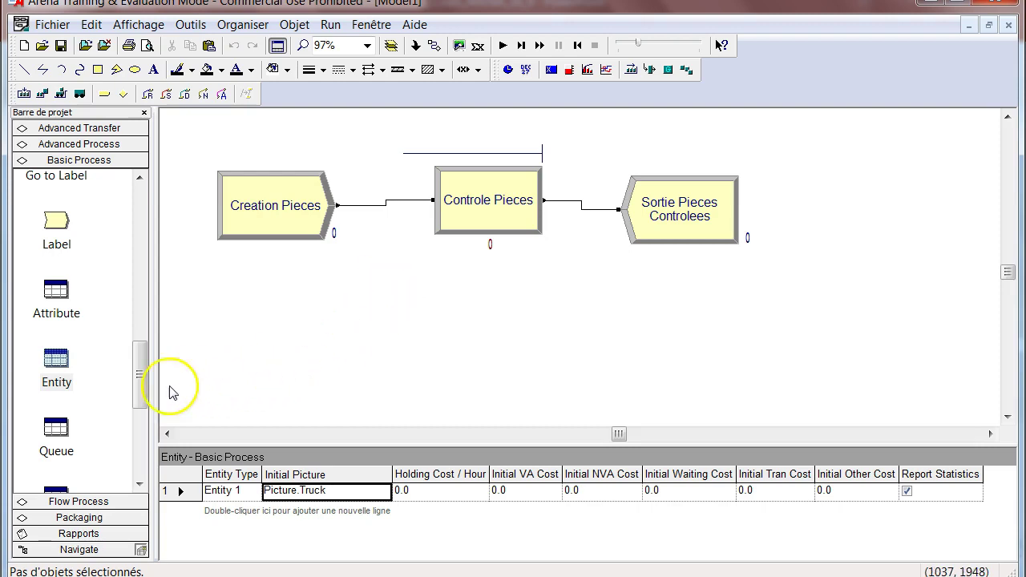
Step: Change Entity 1's initial picture to Picture.Blue Ball in the Entity data table
{"action": "left_click", "coordinate": [62, 376]}
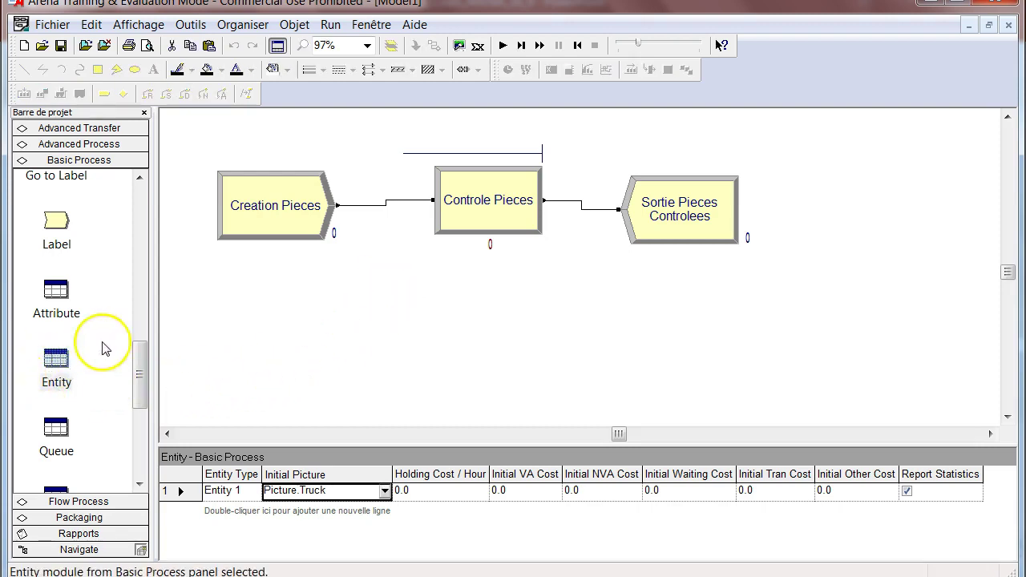
{"action": "left_click_drag", "start_coordinate": [141, 375], "coordinate": [139, 398]}
{"action": "left_click", "coordinate": [55, 336]}
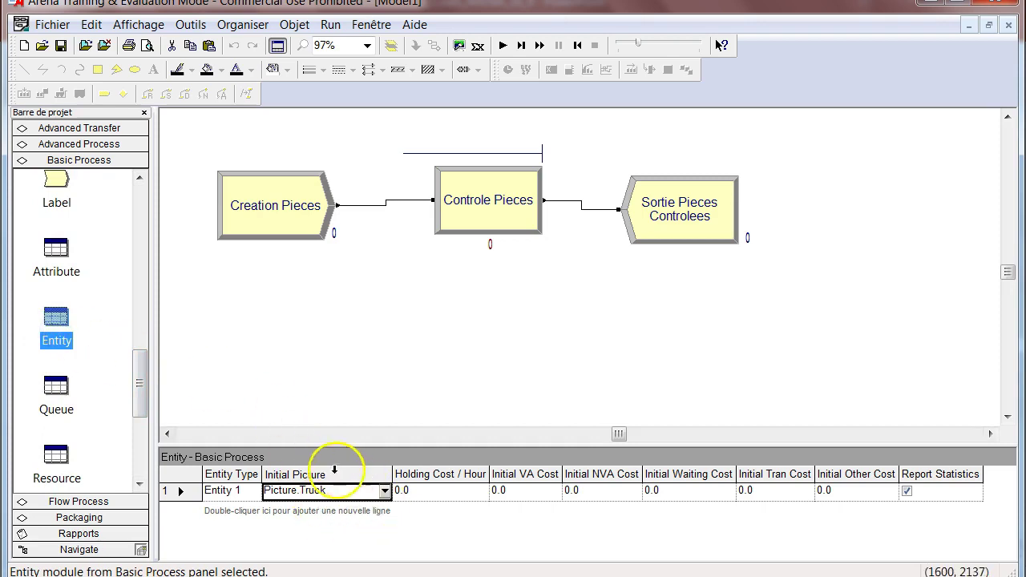
{"action": "left_click", "coordinate": [384, 492]}
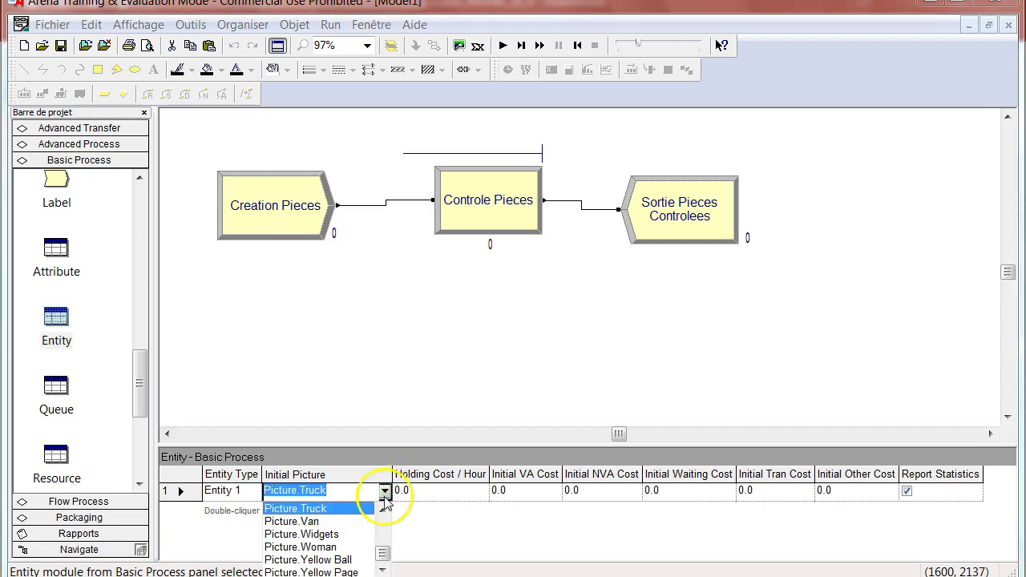
{"action": "left_click", "coordinate": [382, 553]}
{"action": "left_click_drag", "start_coordinate": [381, 554], "coordinate": [387, 533]}
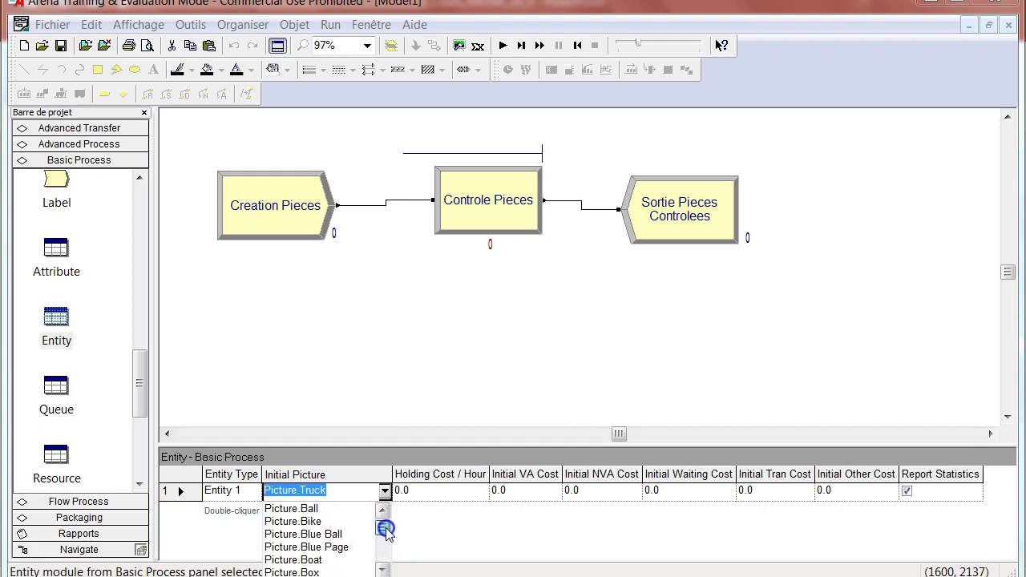
{"action": "left_click", "coordinate": [328, 535]}
{"action": "left_click", "coordinate": [393, 398]}
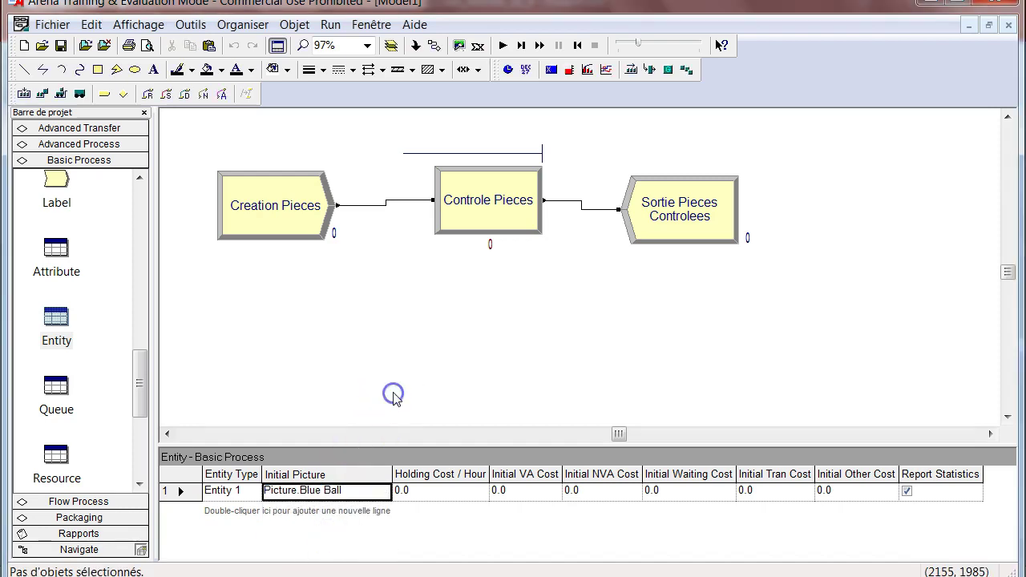
{"action": "left_click", "coordinate": [374, 401]}
{"action": "left_click", "coordinate": [46, 328]}
{"action": "left_click", "coordinate": [330, 489]}
{"action": "left_click", "coordinate": [383, 492]}
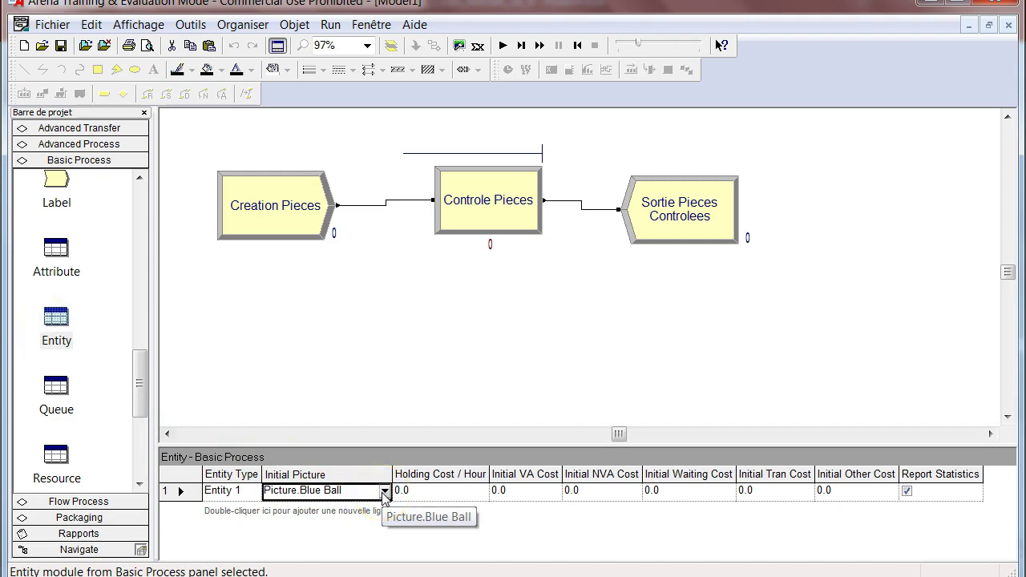
{"action": "left_click", "coordinate": [447, 352]}
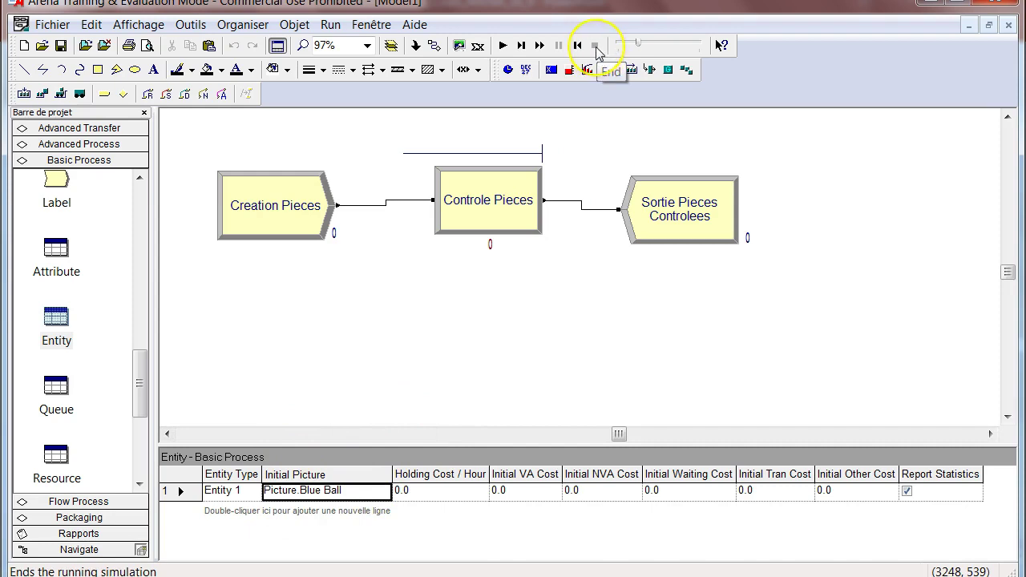
Step: Run the simulation with blue ball entities, pause it to view the Entity data table in run mode, and end the run
{"action": "left_click", "coordinate": [503, 46]}
{"action": "left_click", "coordinate": [559, 46]}
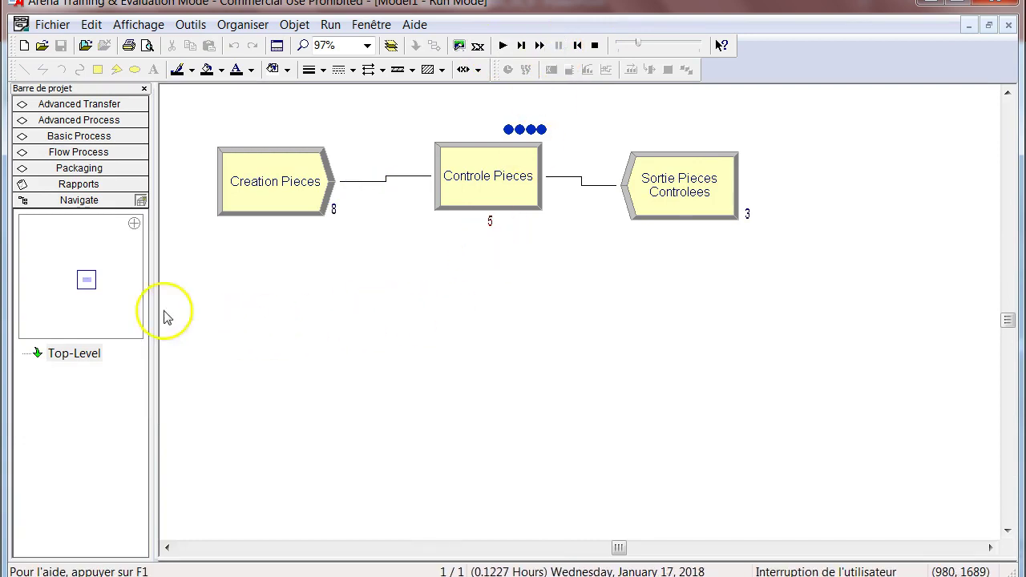
{"action": "left_click", "coordinate": [83, 140]}
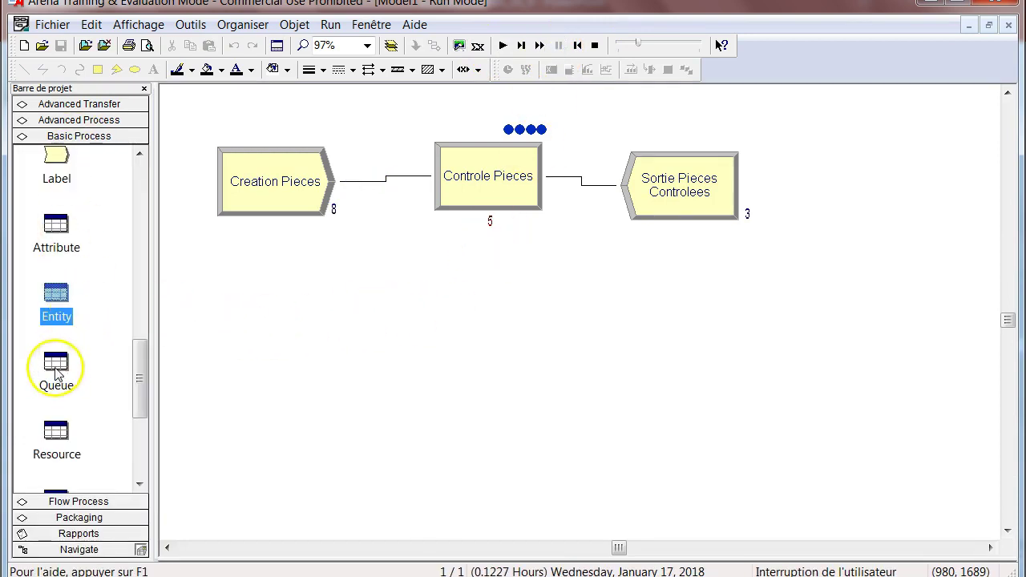
{"action": "left_click", "coordinate": [58, 300]}
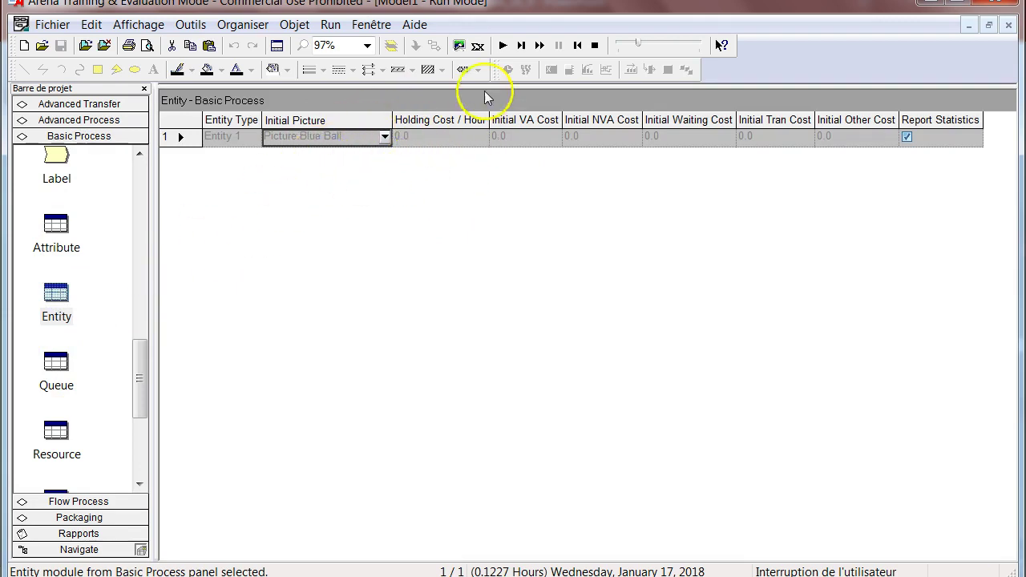
{"action": "left_click", "coordinate": [594, 46]}
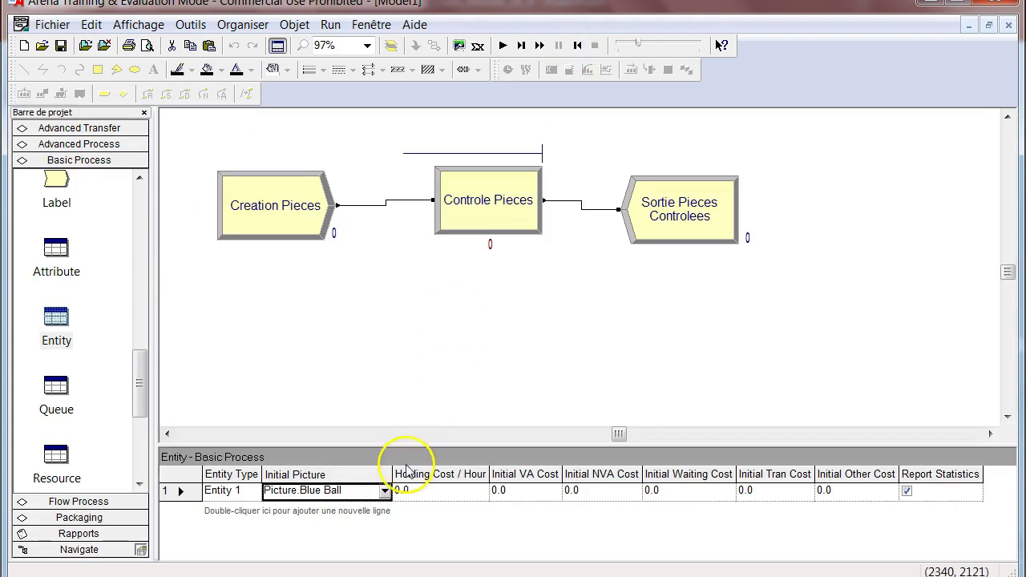
Step: Run the simulation again to watch the blue ball entities move through the model, and end the run
{"action": "left_click", "coordinate": [397, 345]}
{"action": "left_click", "coordinate": [503, 45]}
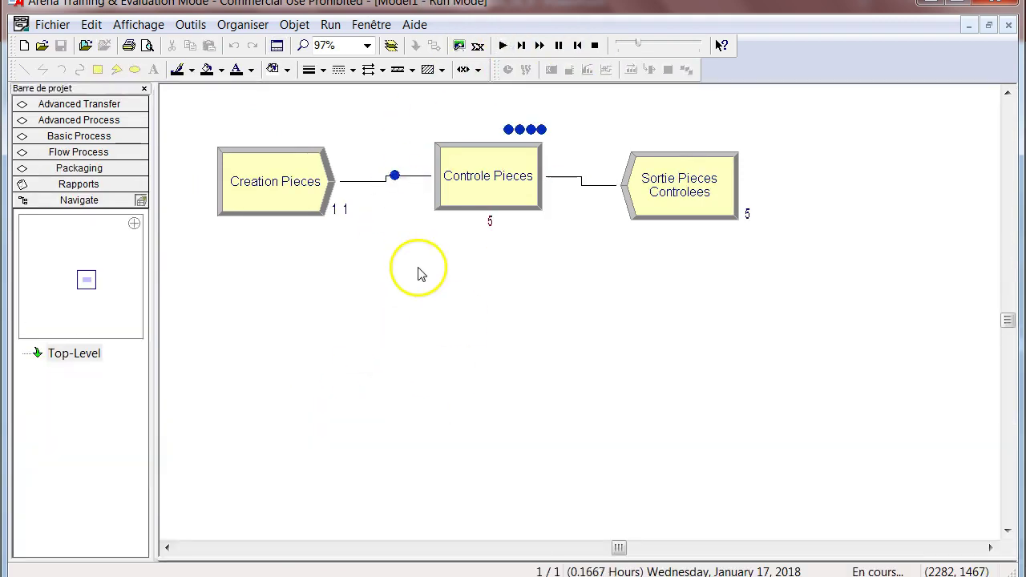
{"action": "left_click", "coordinate": [593, 46]}
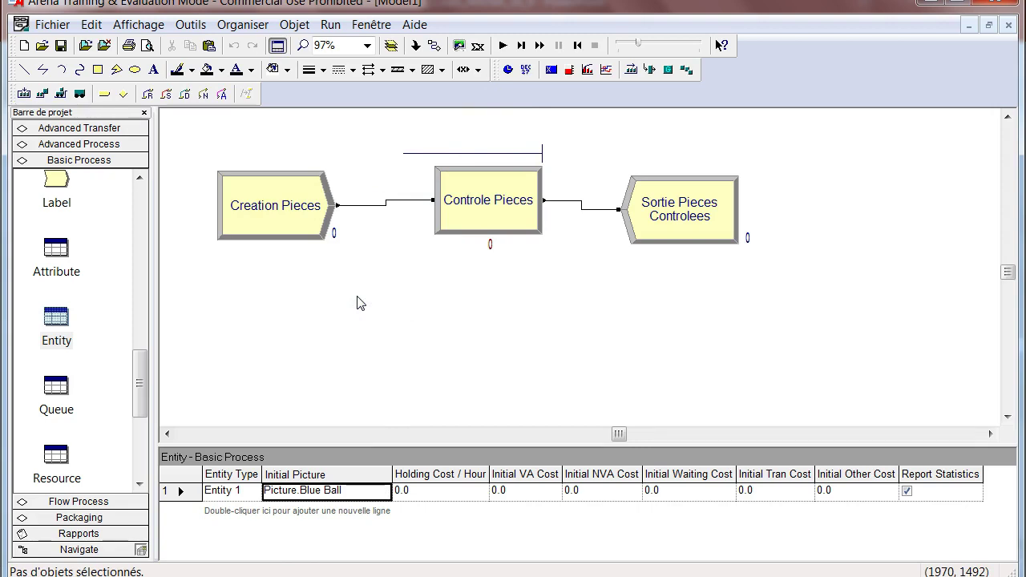
Step: Review the Normal delay's mean and standard deviation in the Controle Pieces process settings and accept them
{"action": "left_click", "coordinate": [516, 224]}
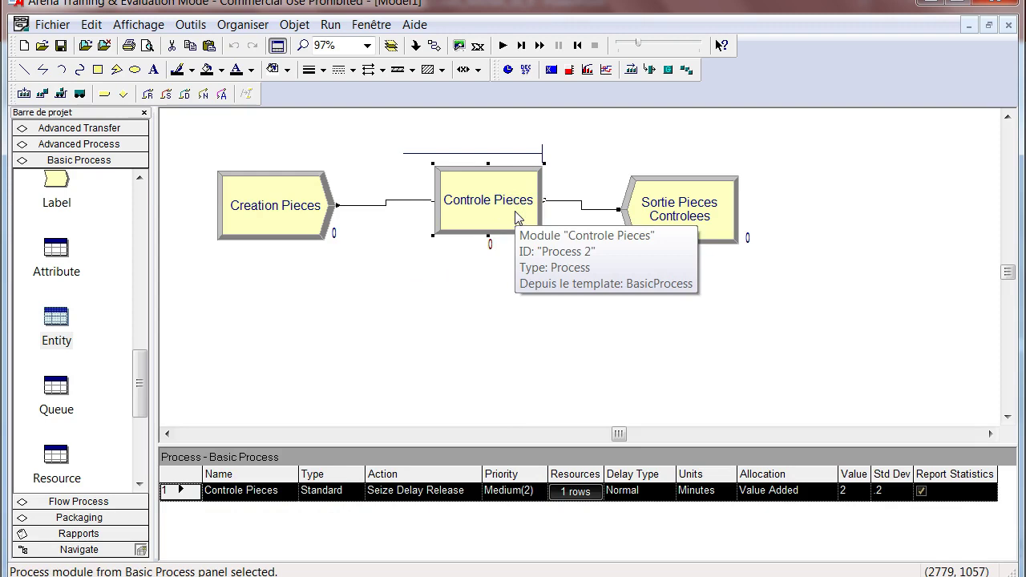
{"action": "double_click", "coordinate": [487, 187]}
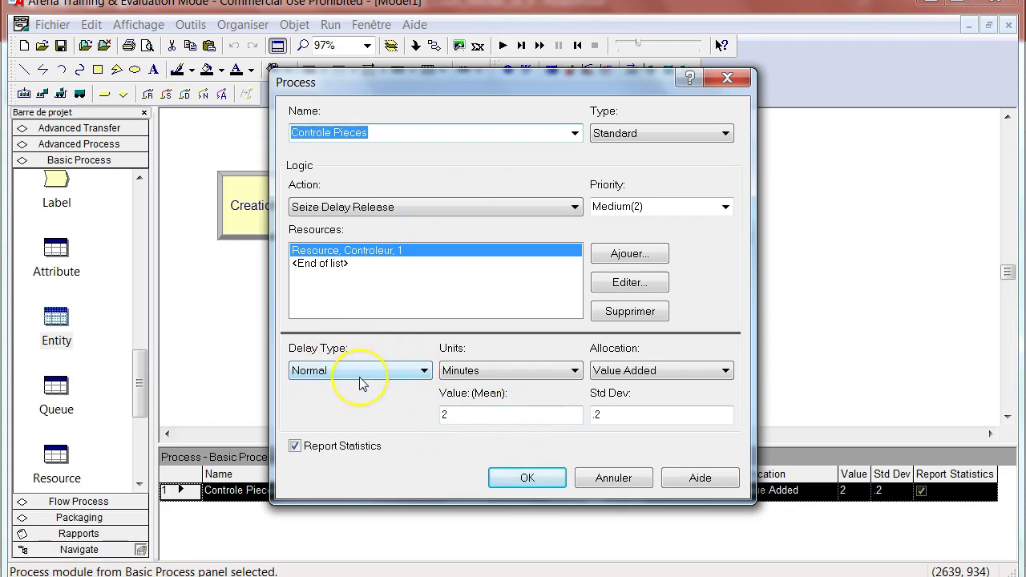
{"action": "double_click", "coordinate": [470, 414]}
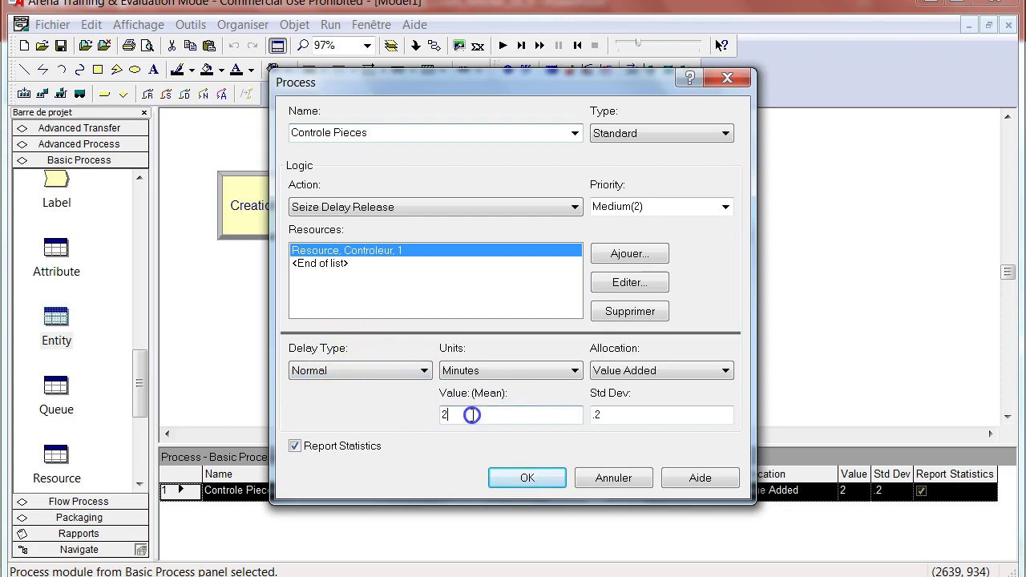
{"action": "left_click", "coordinate": [609, 414]}
{"action": "left_click_drag", "start_coordinate": [480, 414], "coordinate": [419, 414]}
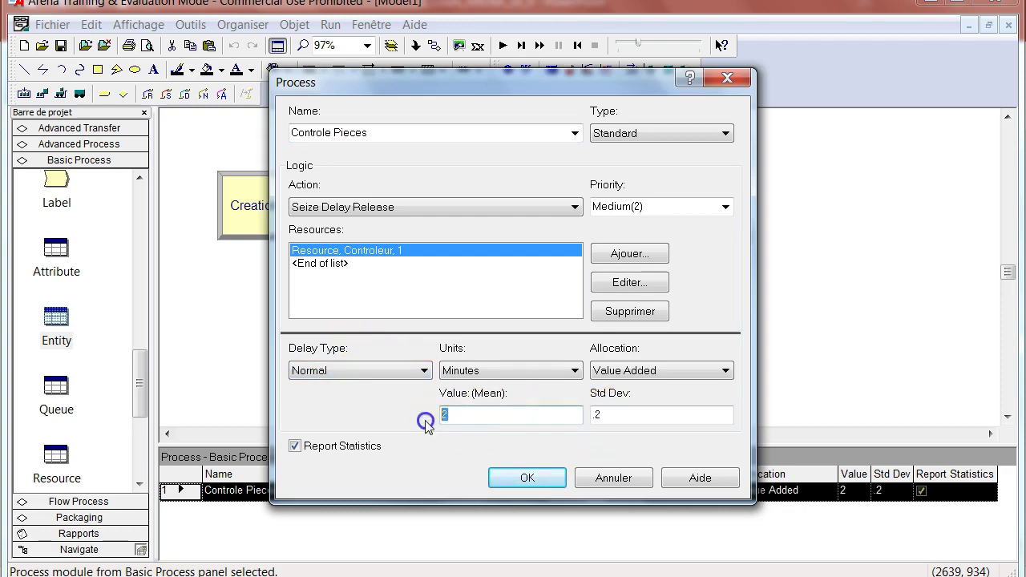
{"action": "left_click_drag", "start_coordinate": [633, 414], "coordinate": [539, 415]}
{"action": "left_click", "coordinate": [607, 414]}
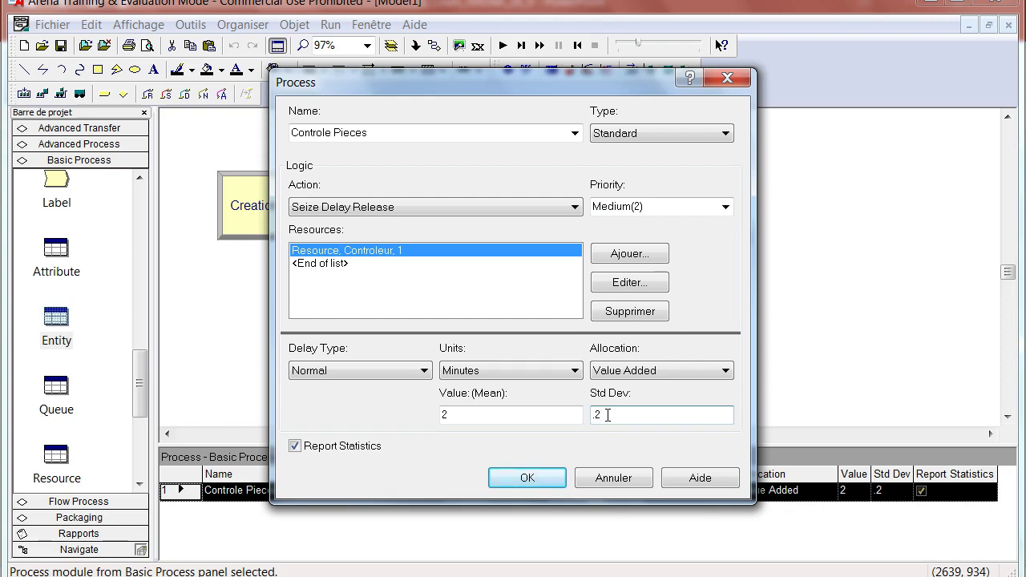
{"action": "left_click", "coordinate": [513, 484]}
Step: Run the simulation with the Normal delay on Controle Pieces to watch the entities, and end the run
{"action": "left_click", "coordinate": [417, 369]}
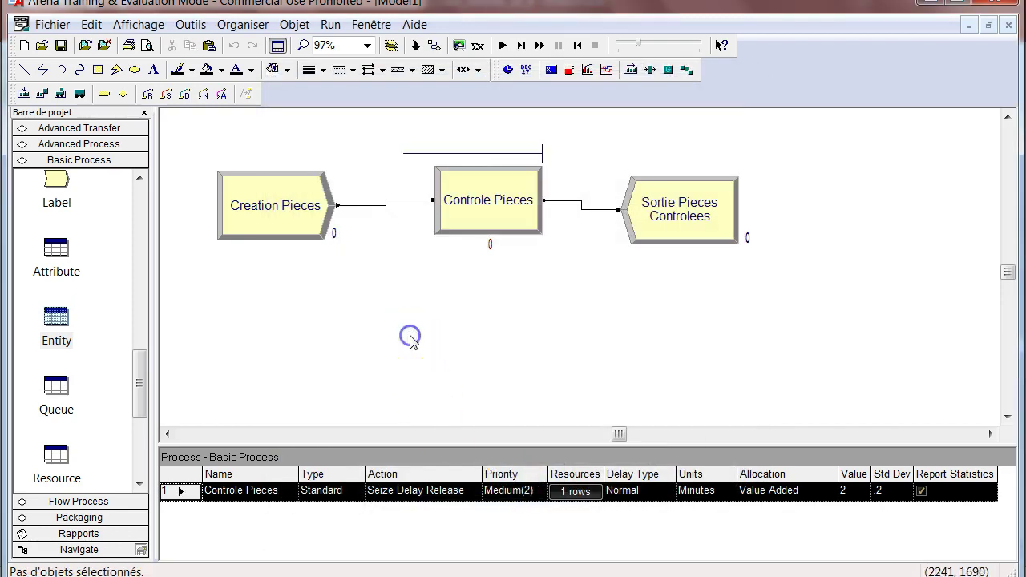
{"action": "left_click", "coordinate": [502, 45]}
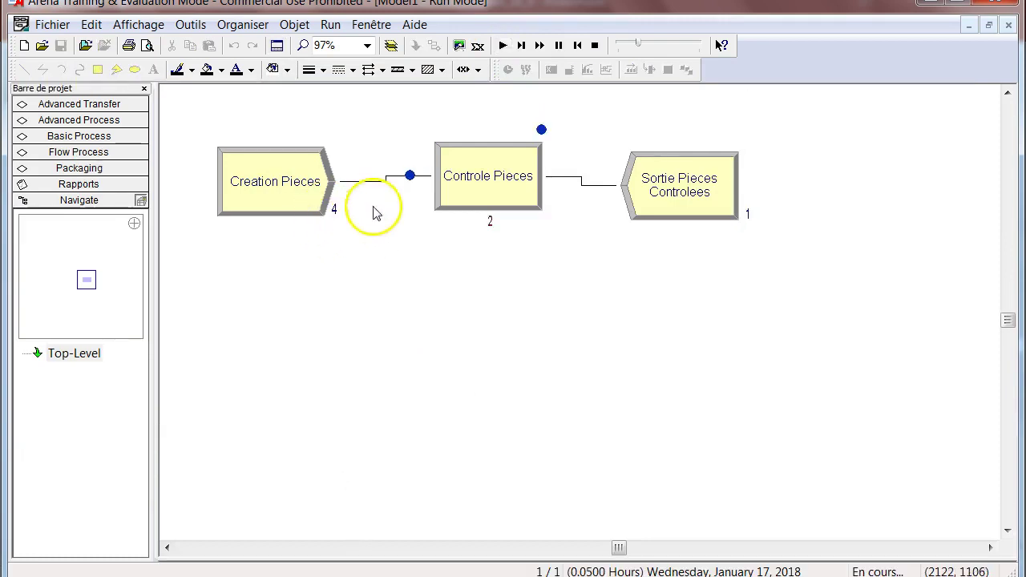
{"action": "left_click", "coordinate": [594, 45]}
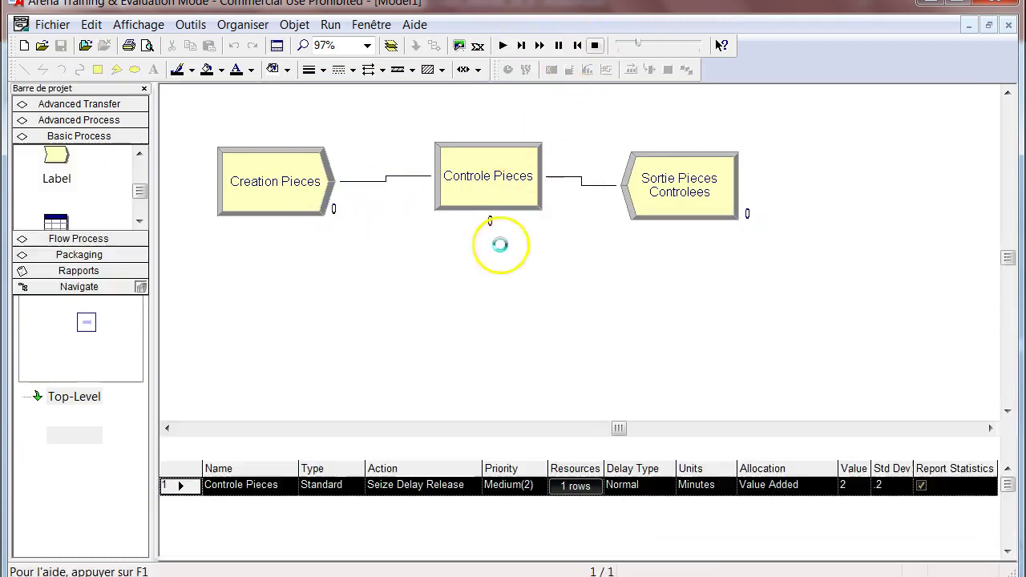
{"action": "left_click", "coordinate": [468, 345]}
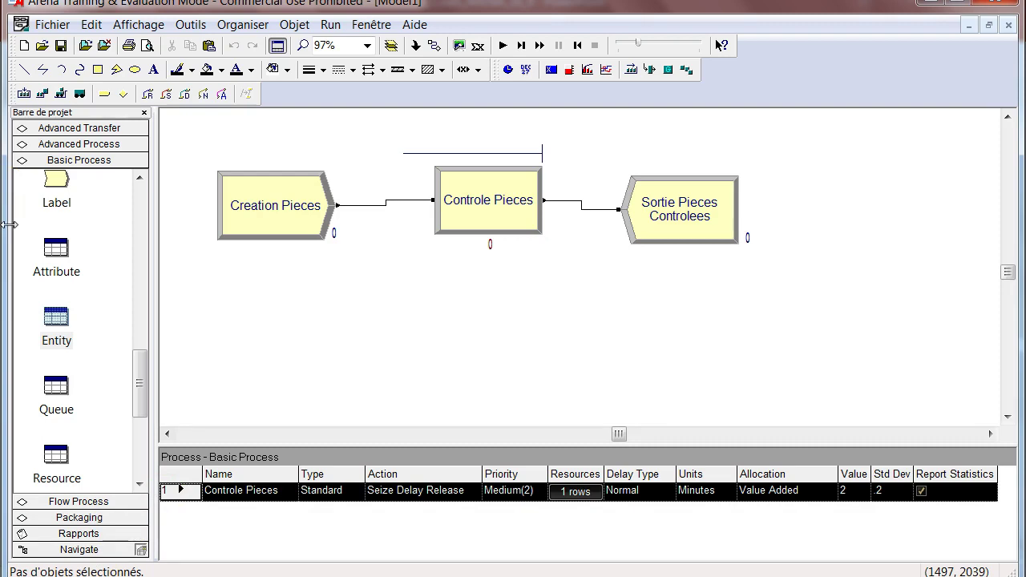
{"action": "left_click", "coordinate": [424, 325]}
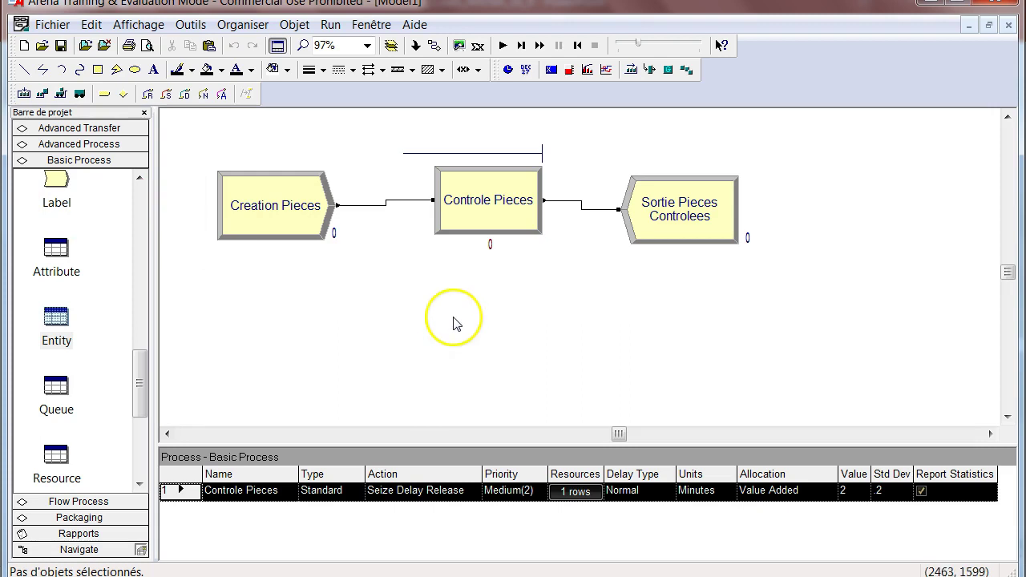
Step: Move the Sortie Pieces Controlees and Controle Pieces modules to the right to make room after Creation Pieces
{"action": "left_click", "coordinate": [486, 213]}
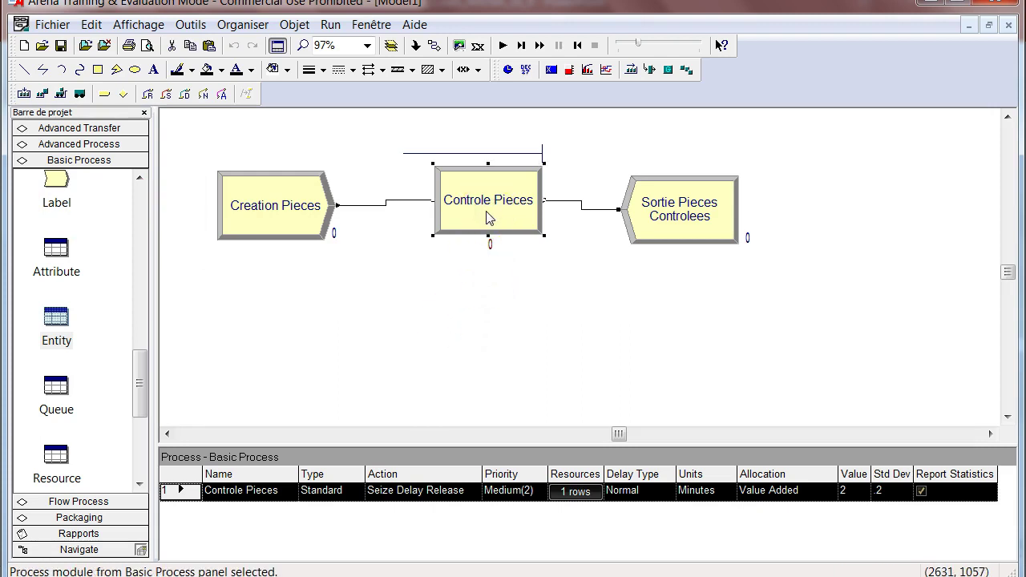
{"action": "left_click", "coordinate": [645, 210]}
{"action": "left_click_drag", "start_coordinate": [645, 210], "coordinate": [721, 212]}
{"action": "left_click", "coordinate": [542, 202]}
{"action": "left_click", "coordinate": [615, 211]}
{"action": "left_click_drag", "start_coordinate": [493, 216], "coordinate": [590, 223]}
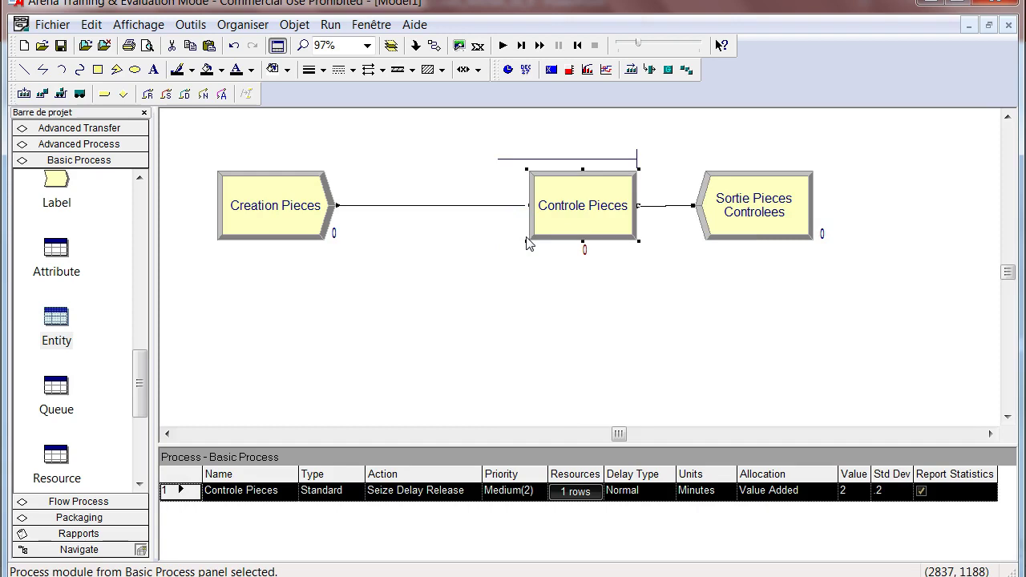
Step: Rename the Creation Pieces create module as Arrivee Pieces
{"action": "double_click", "coordinate": [251, 221]}
{"action": "left_click_drag", "start_coordinate": [373, 231], "coordinate": [310, 230]}
{"action": "type", "text": "Arrivee Pieces"}
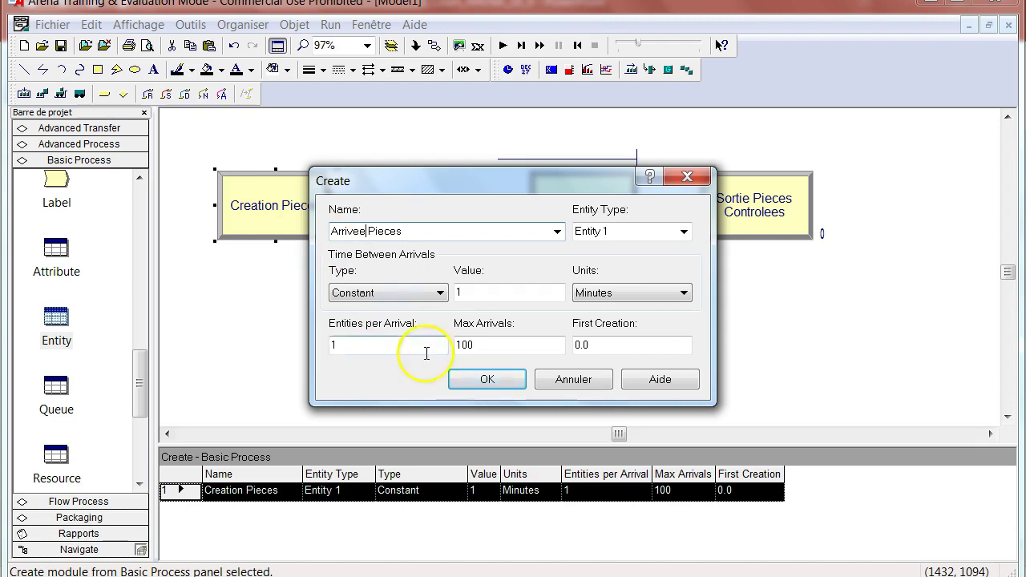
{"action": "left_click", "coordinate": [466, 379]}
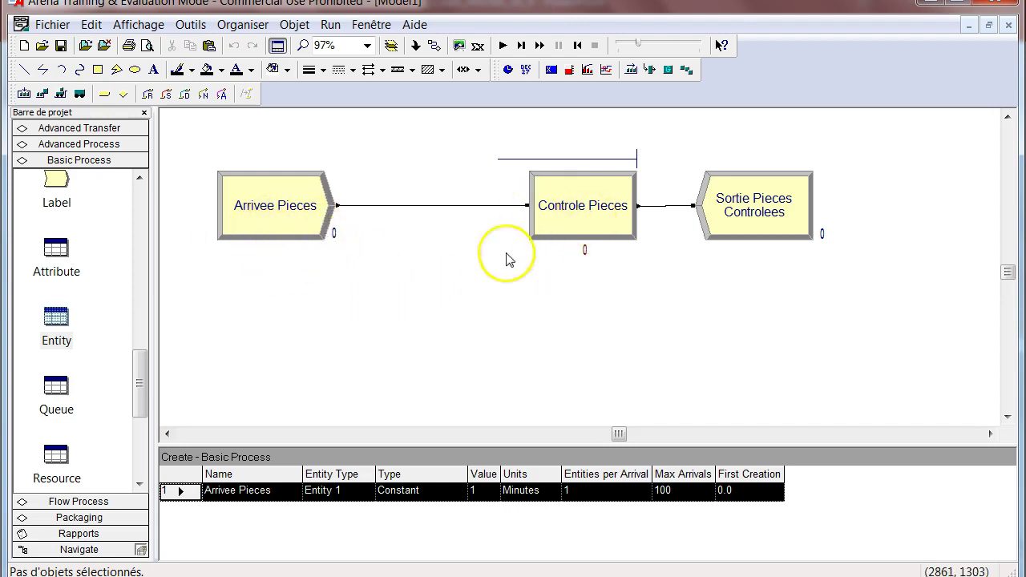
Step: Remove the connection between Arrivee Pieces and Controle Pieces and place a new Process module between them, linked from Arrivee Pieces
{"action": "left_click", "coordinate": [463, 207]}
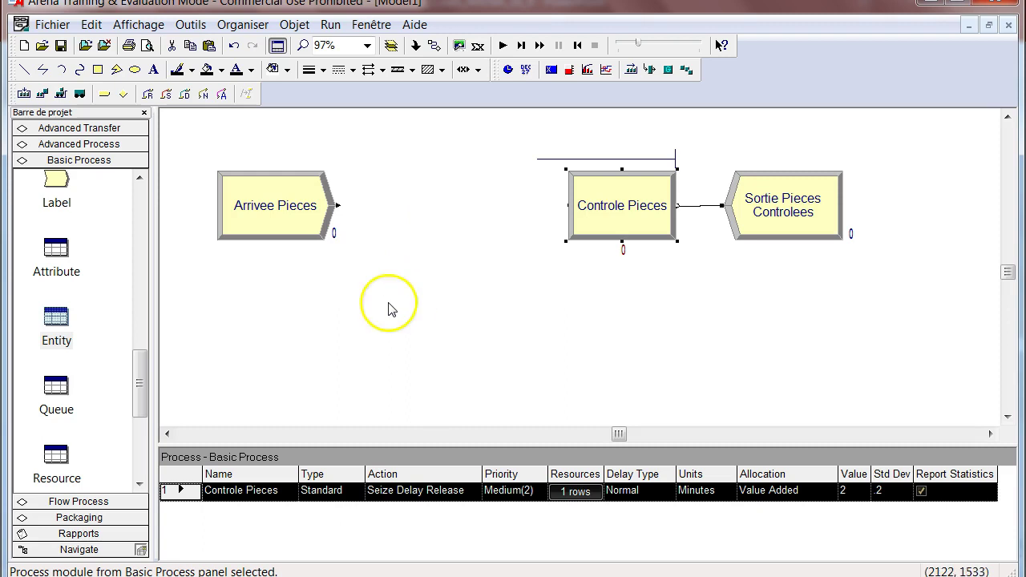
{"action": "left_click_drag", "start_coordinate": [137, 393], "coordinate": [148, 204]}
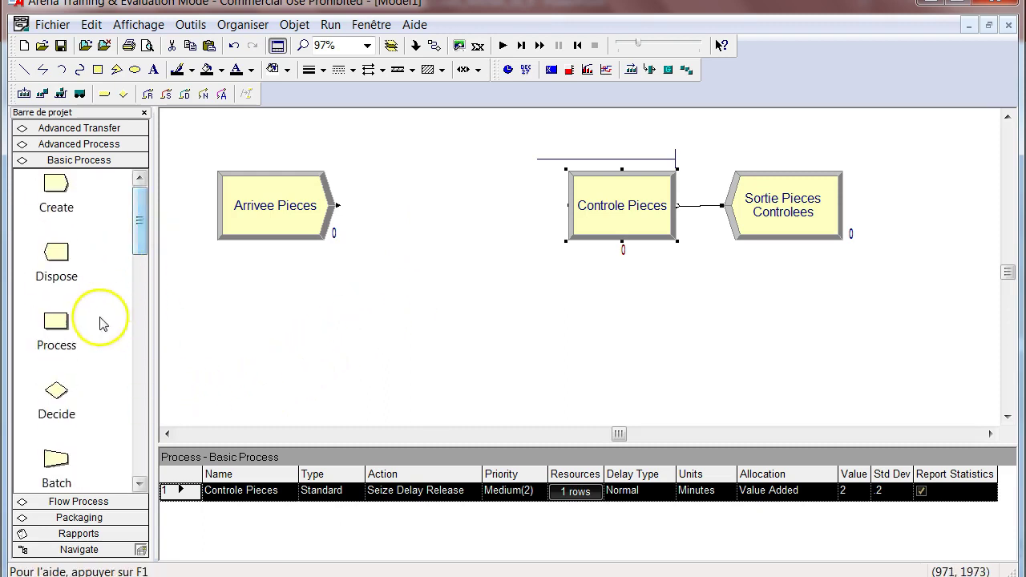
{"action": "left_click", "coordinate": [54, 324]}
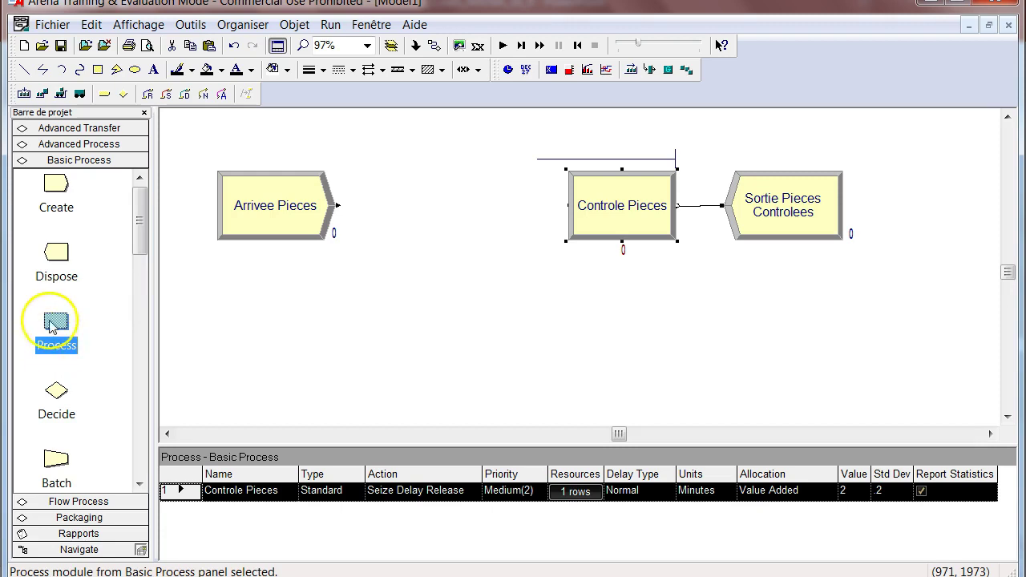
{"action": "left_click", "coordinate": [244, 223]}
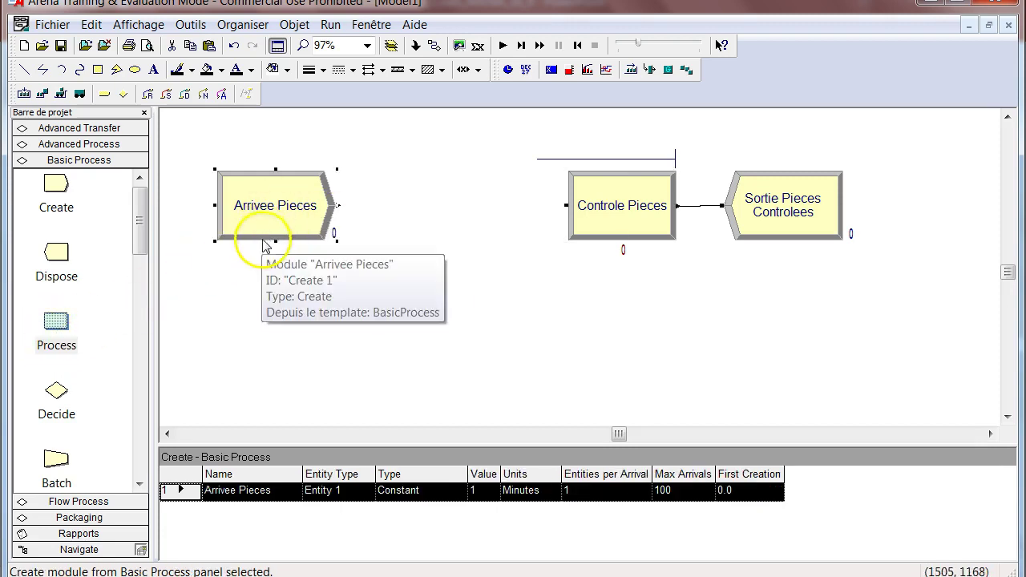
{"action": "left_click_drag", "start_coordinate": [64, 332], "coordinate": [390, 212]}
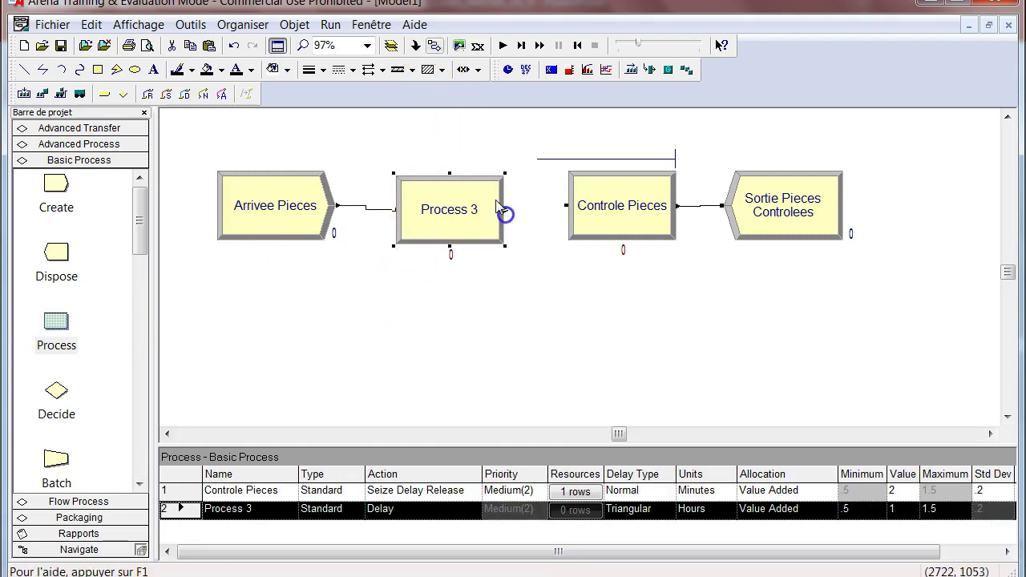
Step: Connect the new Process module's output to the input of Controle Pieces
{"action": "left_click", "coordinate": [433, 45]}
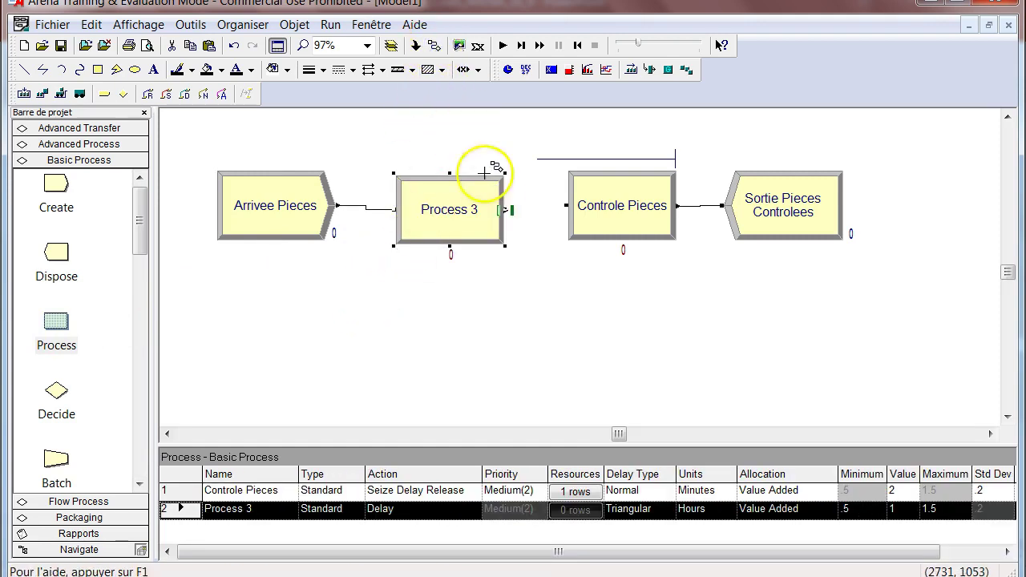
{"action": "left_click", "coordinate": [506, 210]}
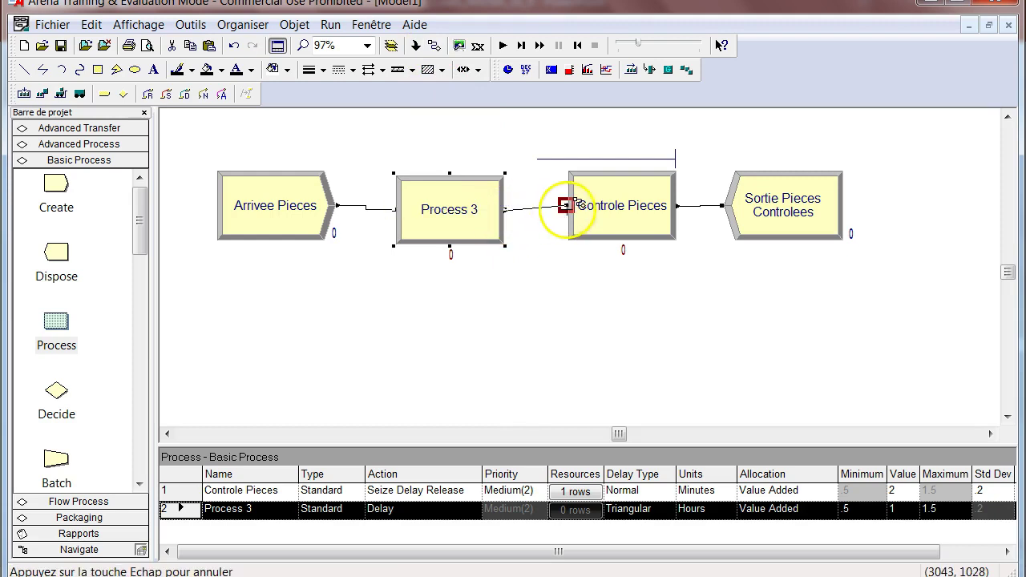
{"action": "left_click", "coordinate": [565, 205]}
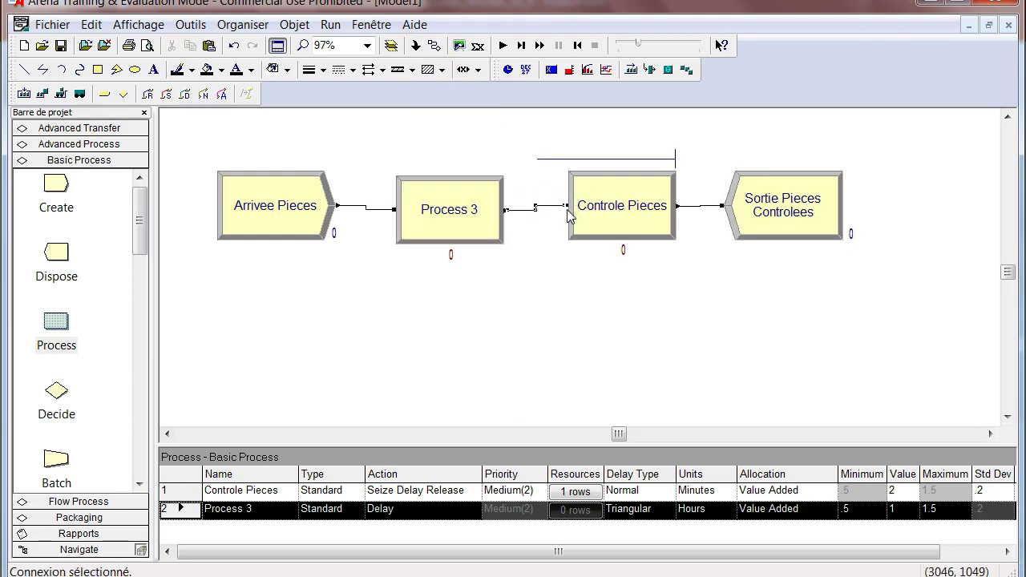
Step: Name the new process Fabrication Pieces and set its action to Seize Delay Release
{"action": "double_click", "coordinate": [451, 218]}
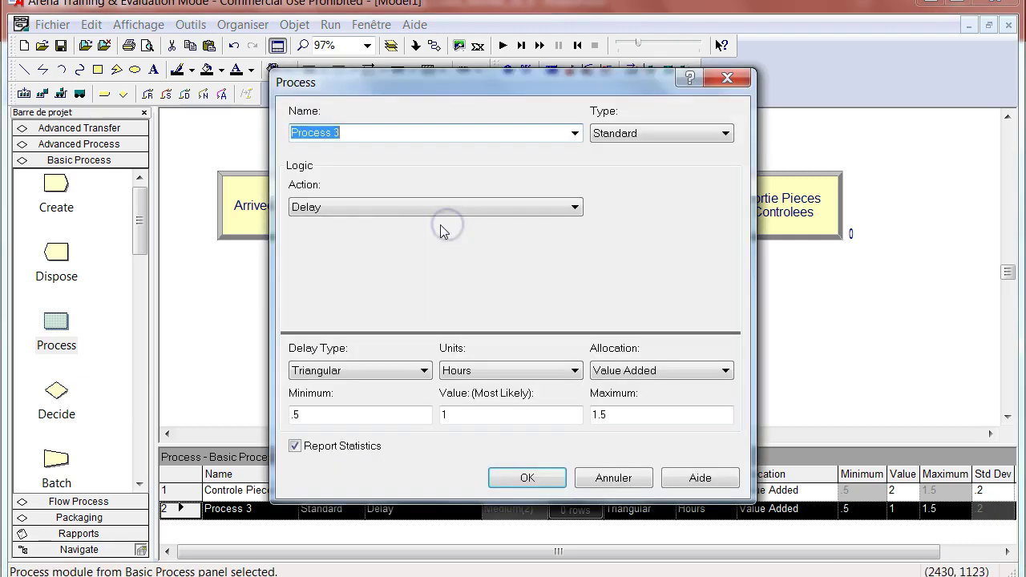
{"action": "type", "text": "Fabrication Pieces"}
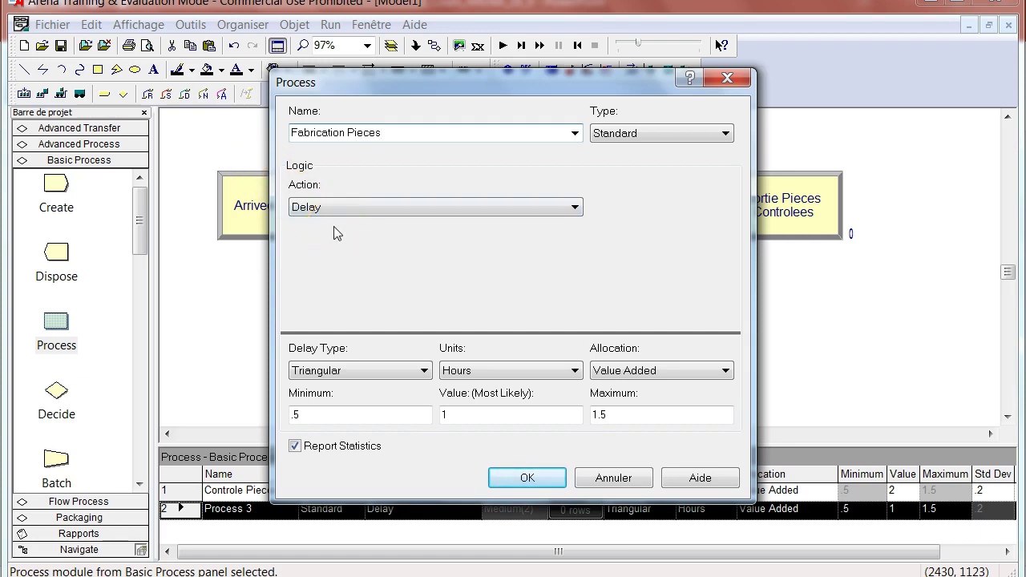
{"action": "left_click", "coordinate": [348, 207]}
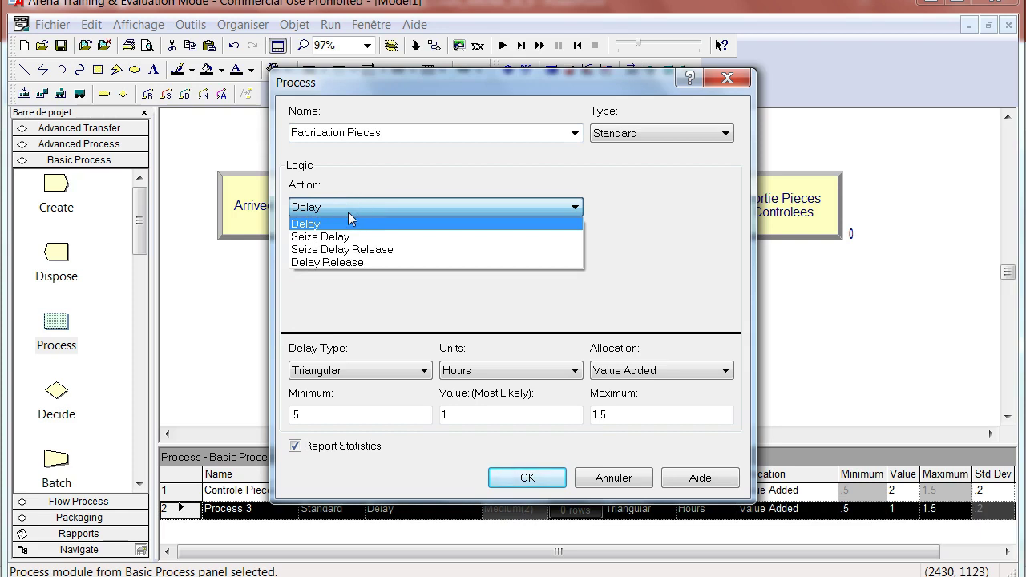
{"action": "left_click", "coordinate": [364, 250]}
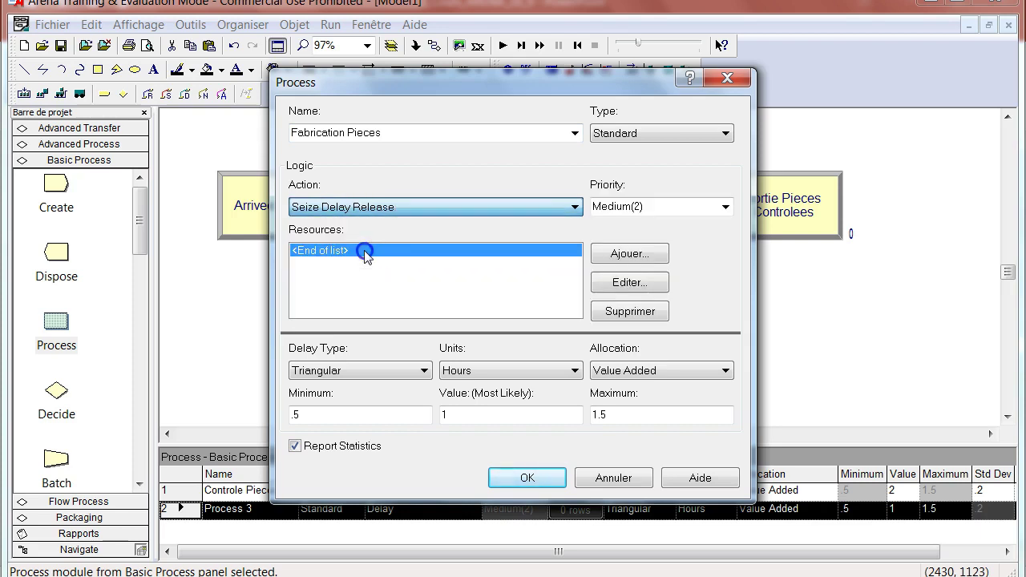
Step: Add a resource named Poste de production to the Fabrication Pieces process
{"action": "left_click", "coordinate": [629, 254]}
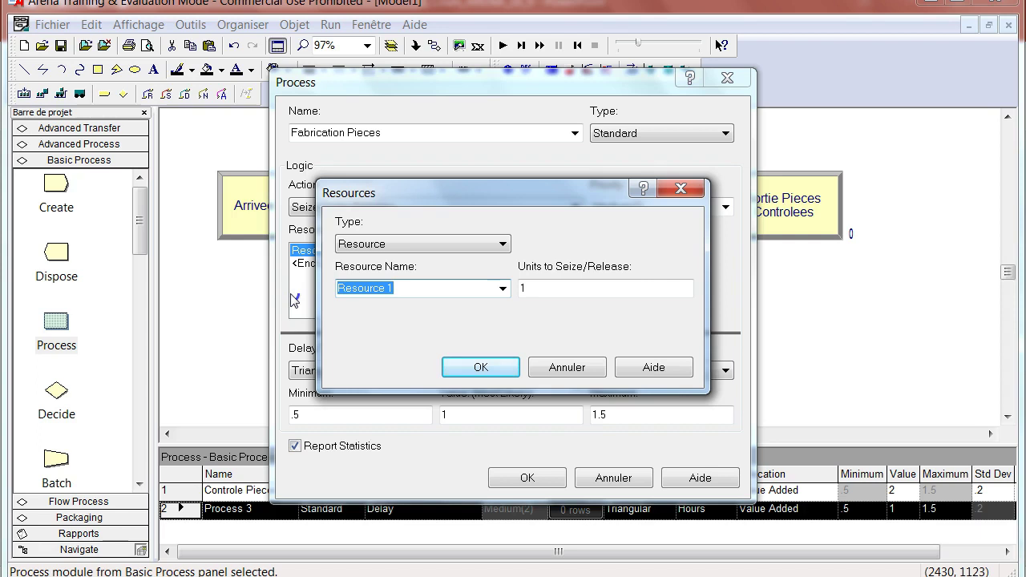
{"action": "type", "text": "Poste de production"}
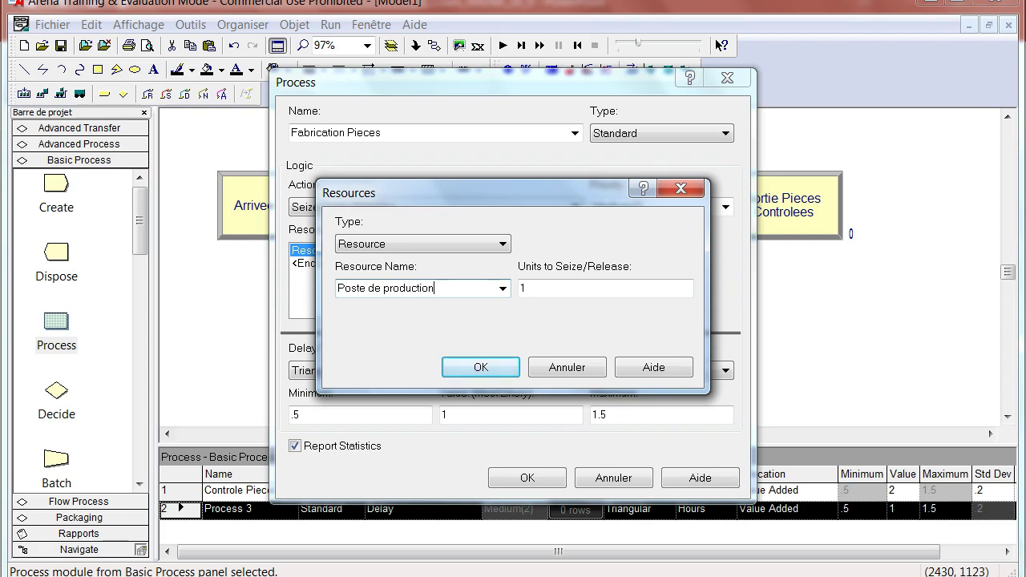
{"action": "left_click", "coordinate": [471, 370]}
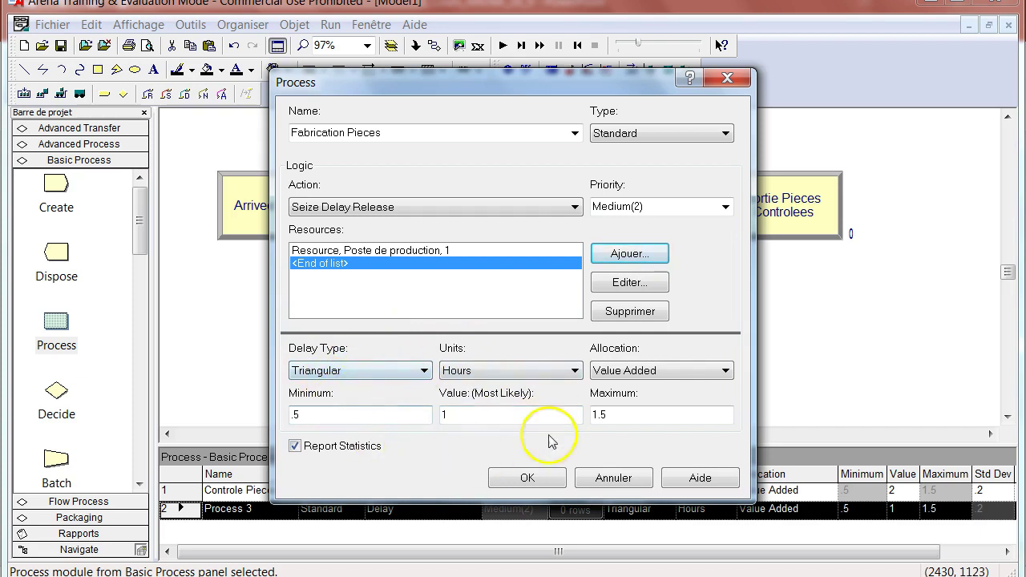
Step: Set the Fabrication Pieces delay units to Minutes and accept the process settings
{"action": "left_click", "coordinate": [495, 372]}
{"action": "left_click", "coordinate": [492, 400]}
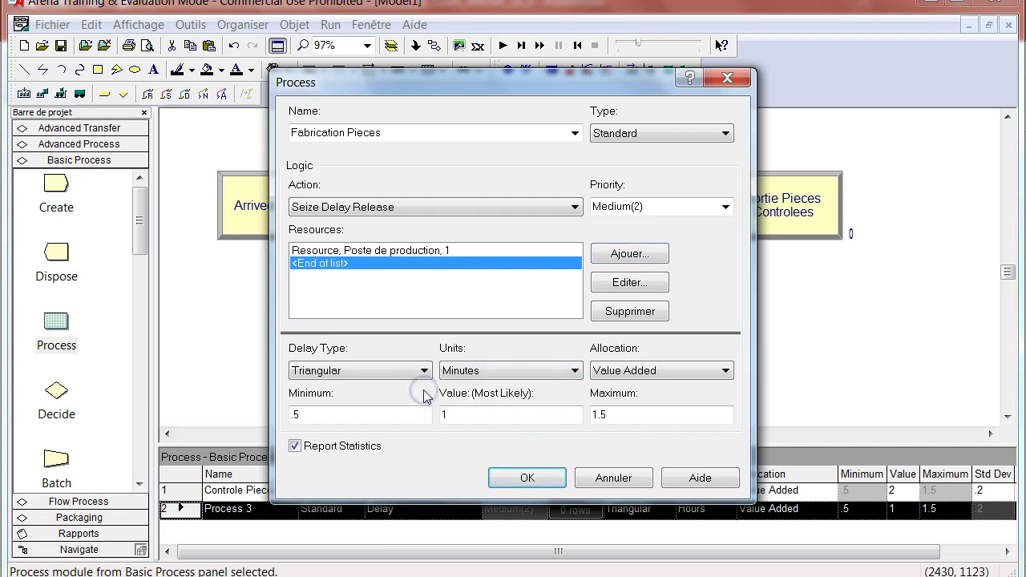
{"action": "left_click", "coordinate": [520, 478]}
{"action": "left_click", "coordinate": [389, 331]}
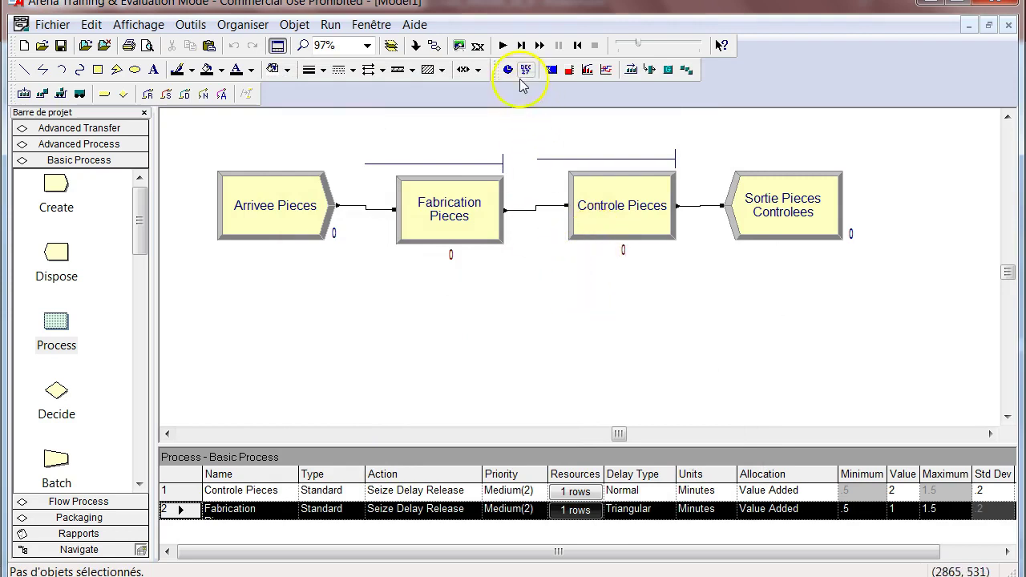
Step: Run the simulation and, during the run, move Controle Pieces below the flow line and Sortie Pieces Controlees farther up and right
{"action": "left_click", "coordinate": [502, 45]}
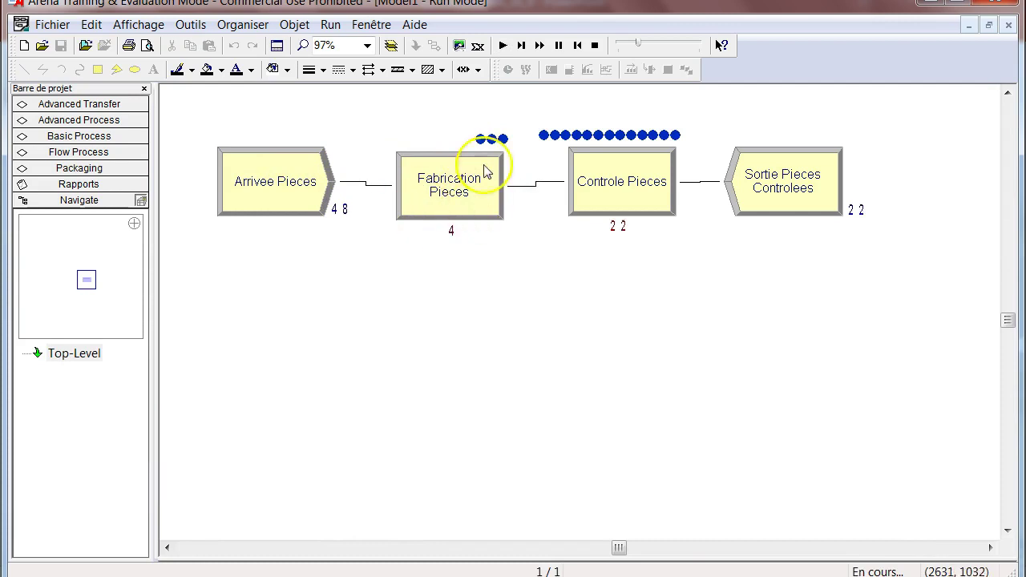
{"action": "left_click_drag", "start_coordinate": [615, 199], "coordinate": [639, 384]}
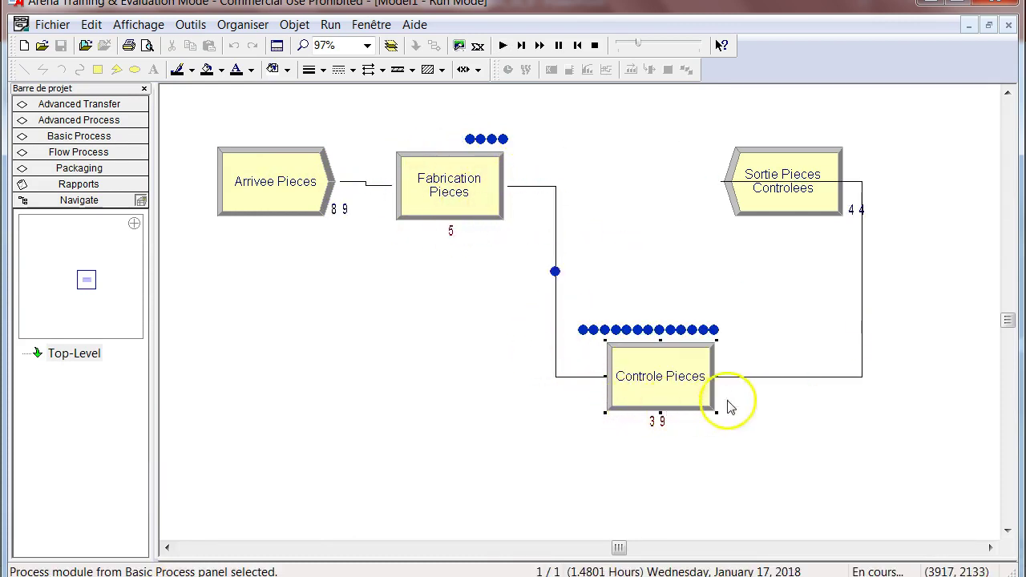
{"action": "left_click_drag", "start_coordinate": [807, 170], "coordinate": [902, 150]}
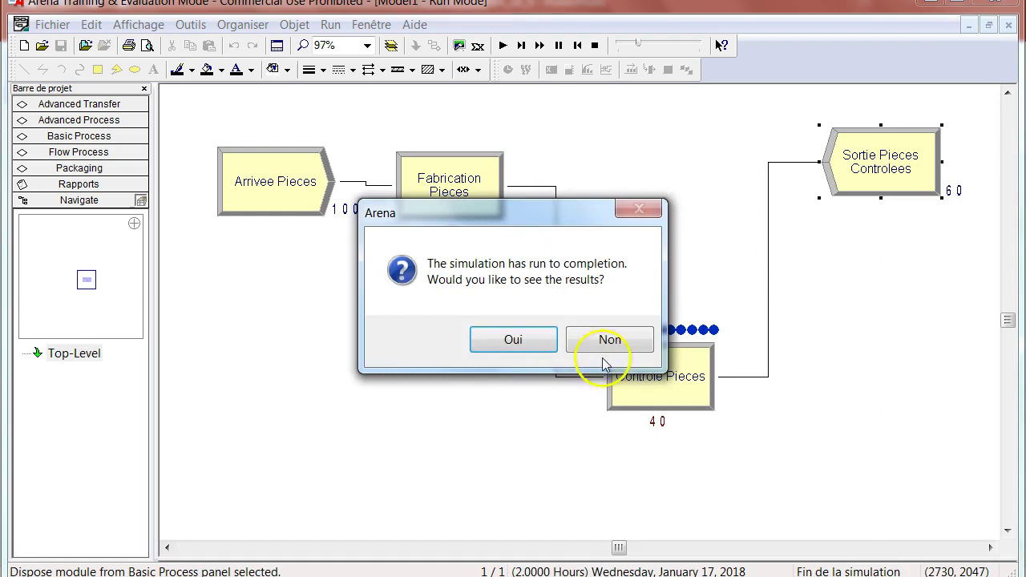
Step: Decline viewing the simulation results and end the run
{"action": "left_click", "coordinate": [607, 339]}
{"action": "left_click", "coordinate": [595, 45]}
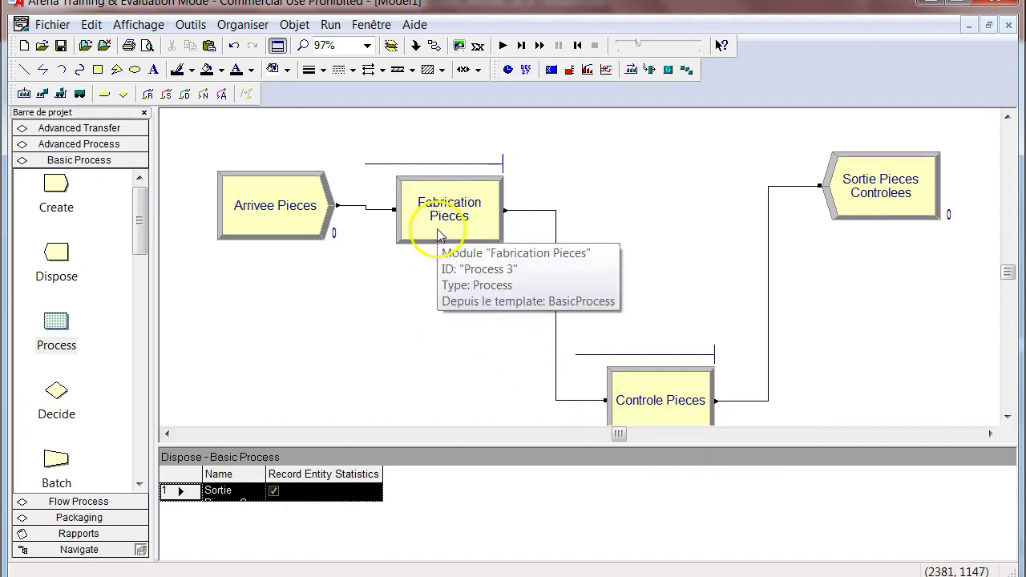
{"action": "left_click", "coordinate": [448, 301]}
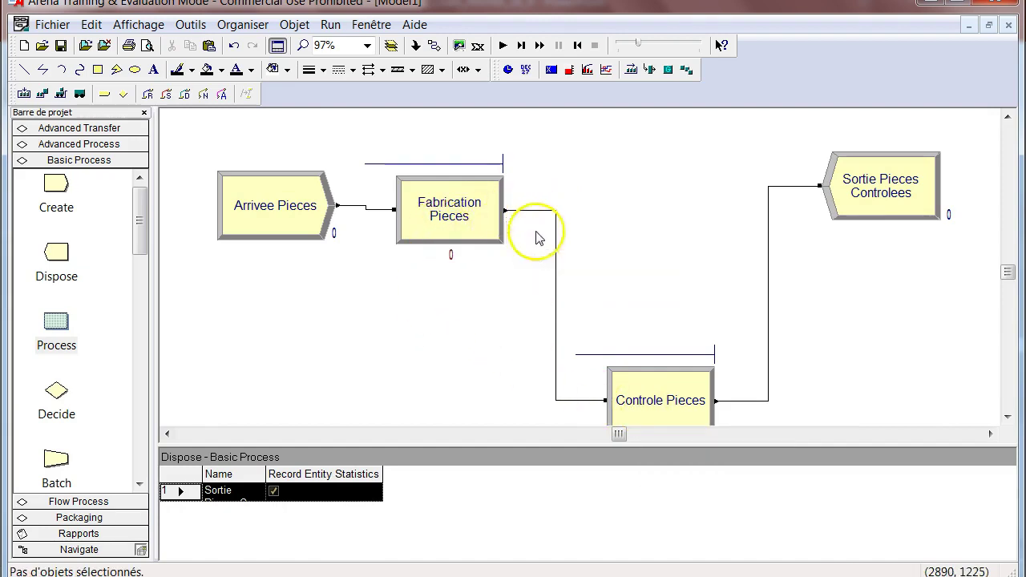
Step: Review the action options and resource in the Fabrication Pieces process settings, keeping Seize Delay Release, and close them
{"action": "double_click", "coordinate": [461, 221]}
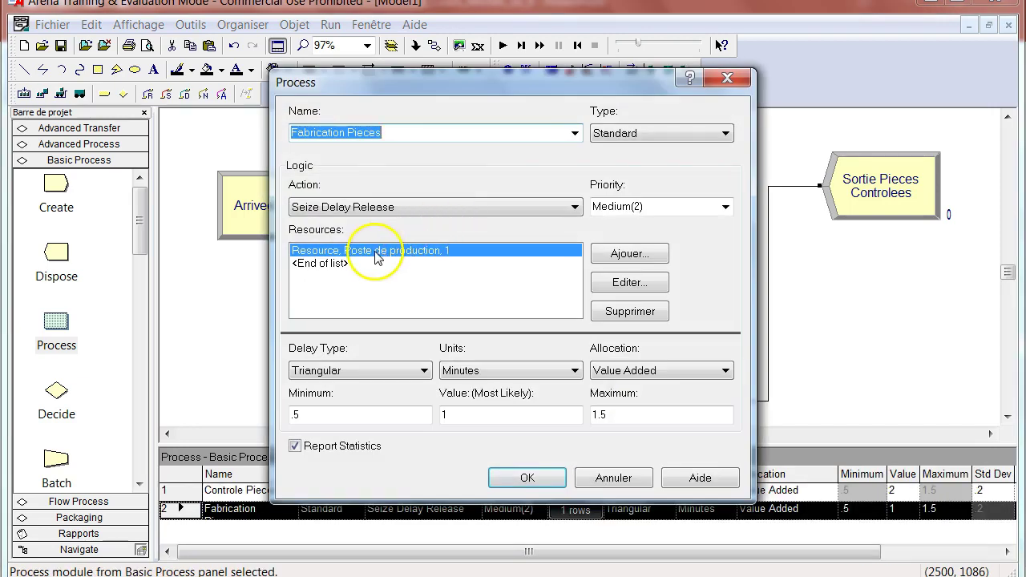
{"action": "left_click", "coordinate": [382, 210]}
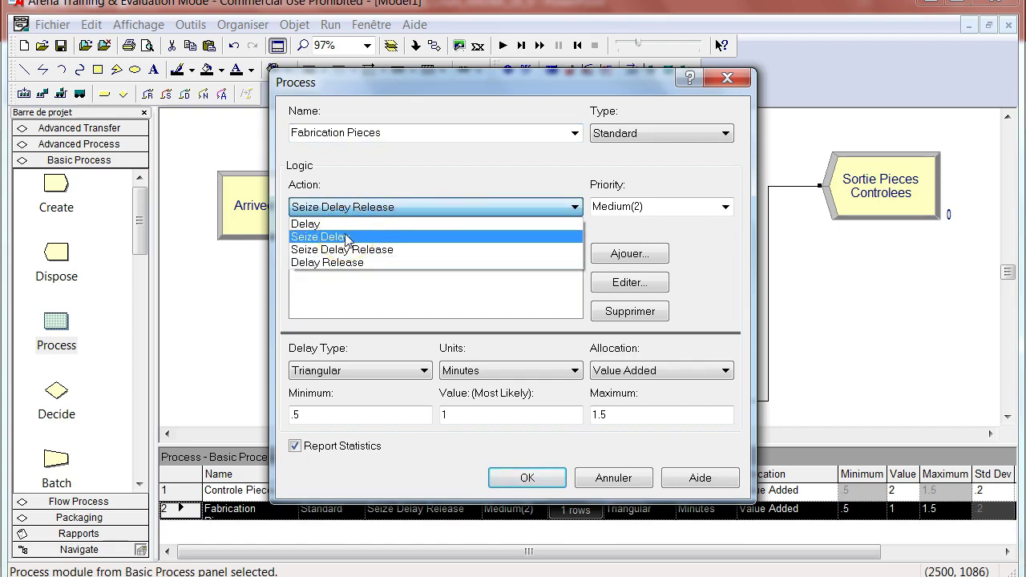
{"action": "left_click", "coordinate": [446, 181]}
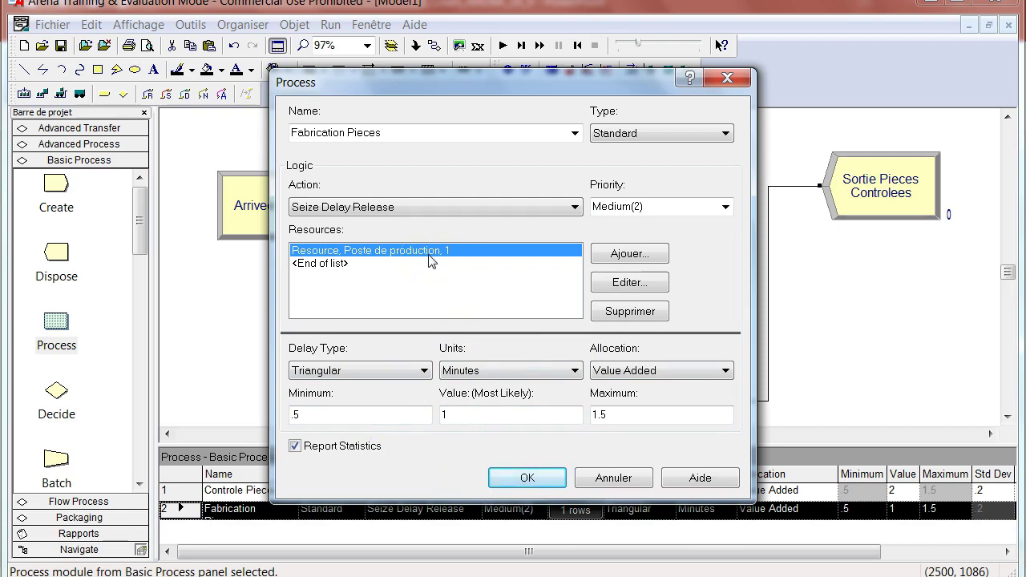
{"action": "left_click", "coordinate": [527, 479]}
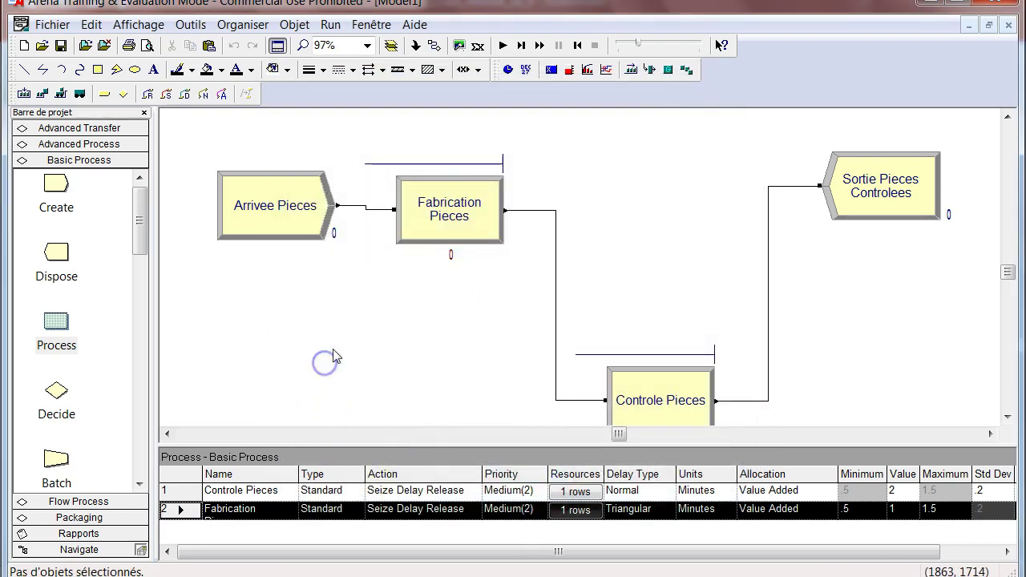
Step: Recheck the action choices and delay settings of the Fabrication Pieces process, and accept them with Seize Delay Release kept
{"action": "double_click", "coordinate": [459, 220]}
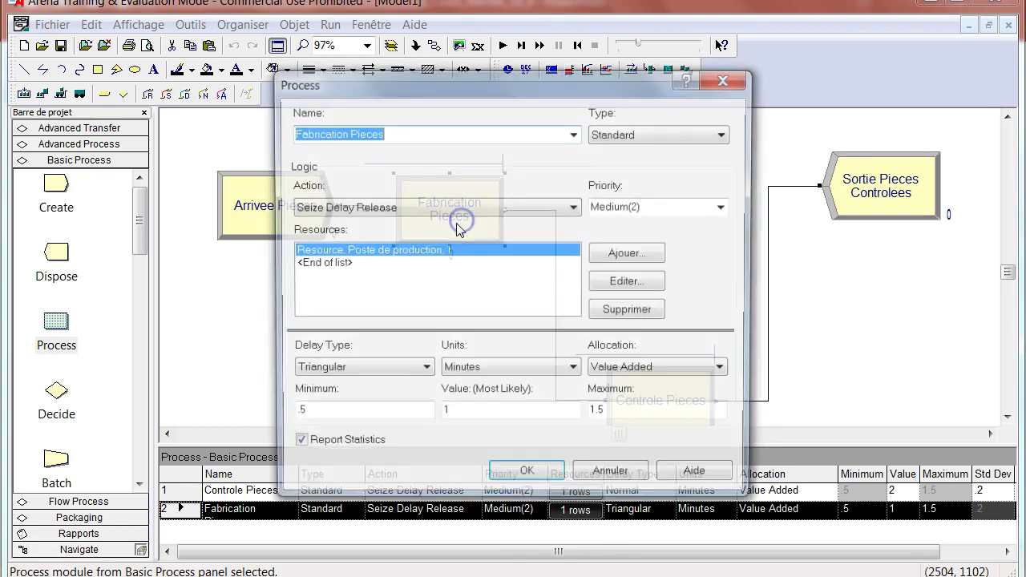
{"action": "left_click", "coordinate": [722, 81]}
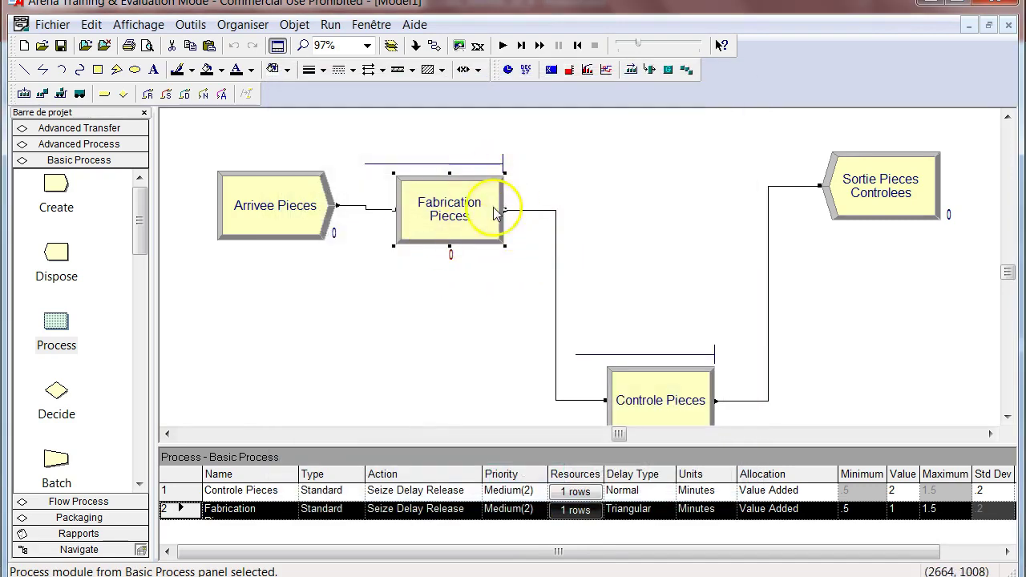
{"action": "double_click", "coordinate": [483, 218]}
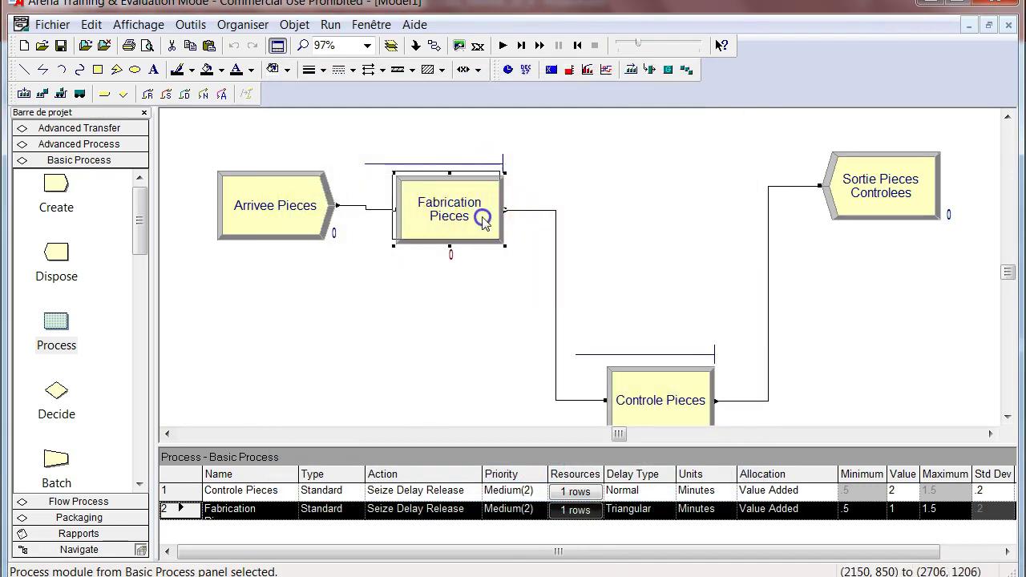
{"action": "left_click", "coordinate": [456, 208]}
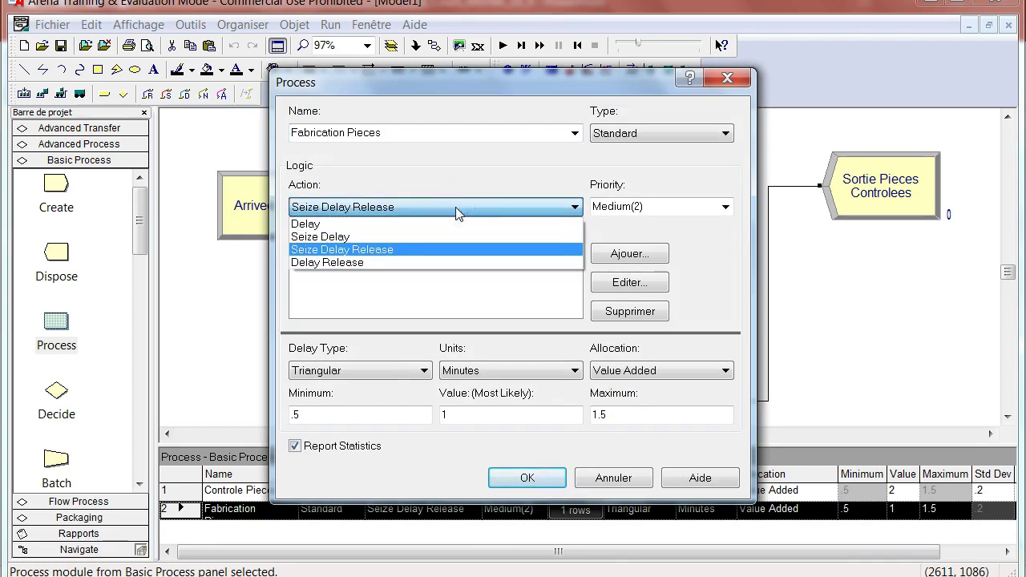
{"action": "left_click", "coordinate": [457, 208]}
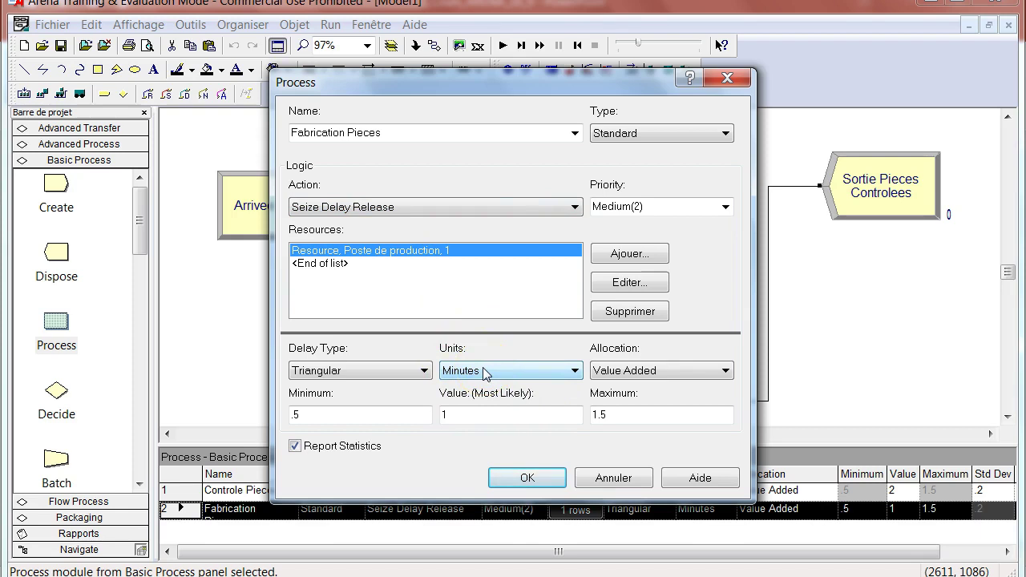
{"action": "left_click", "coordinate": [527, 477]}
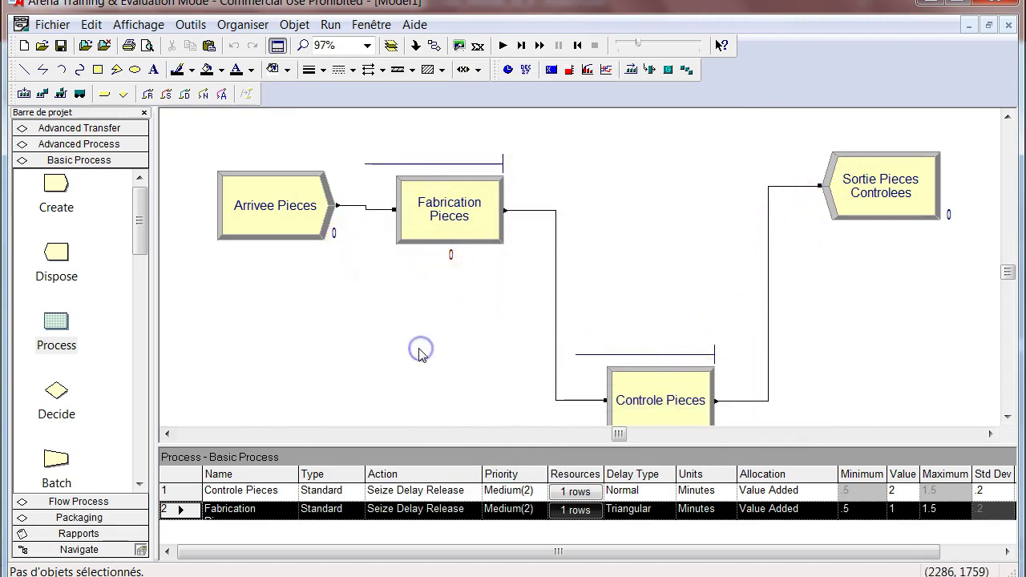
Step: Rearrange the flow: move Arrivee Pieces slightly up and left, Fabrication Pieces below it, and Controle Pieces up and left beside them
{"action": "left_click_drag", "start_coordinate": [286, 224], "coordinate": [256, 214]}
{"action": "left_click_drag", "start_coordinate": [431, 219], "coordinate": [271, 321]}
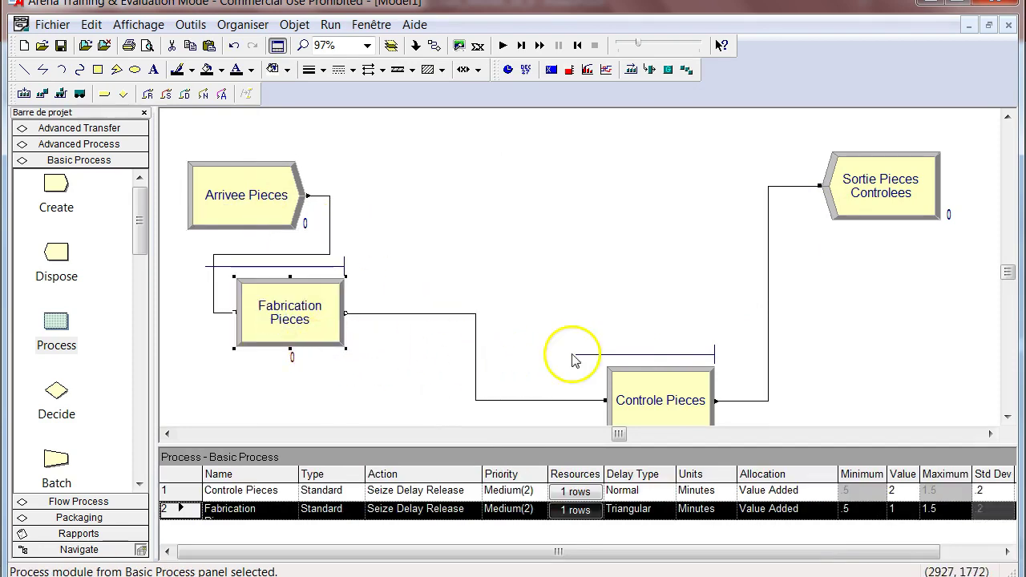
{"action": "left_click_drag", "start_coordinate": [632, 399], "coordinate": [480, 255]}
{"action": "left_click_drag", "start_coordinate": [483, 238], "coordinate": [473, 218]}
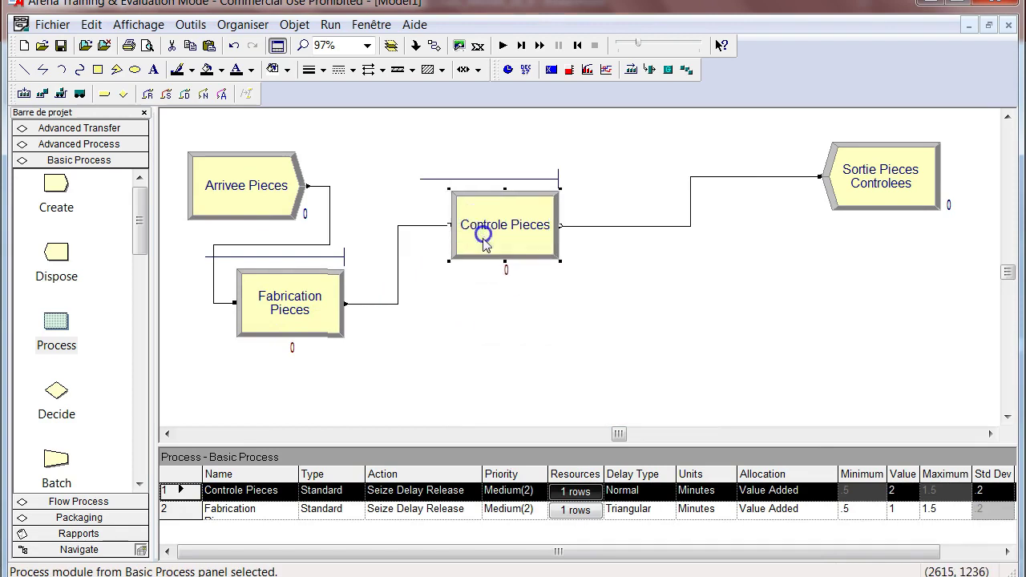
{"action": "left_click", "coordinate": [474, 319]}
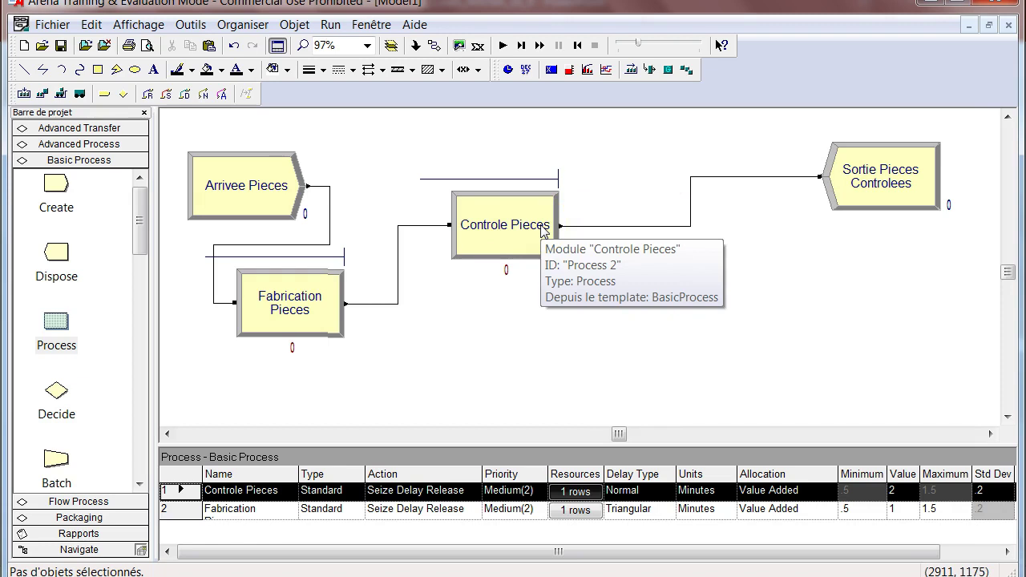
{"action": "left_click_drag", "start_coordinate": [541, 228], "coordinate": [530, 227]}
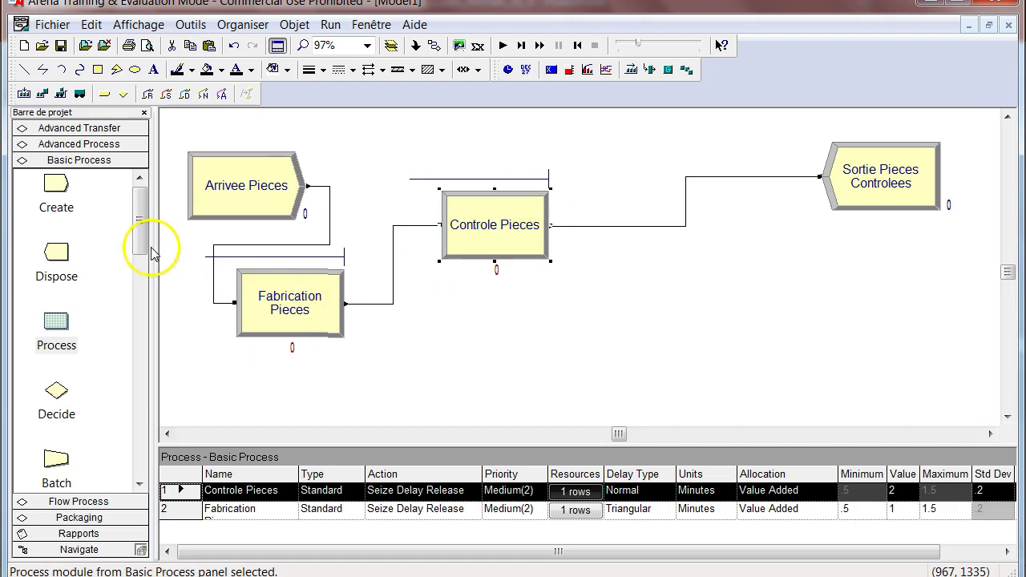
Step: Insert a Decide module into the flow between Controle Pieces and Sortie Pieces Controlees
{"action": "left_click_drag", "start_coordinate": [142, 236], "coordinate": [142, 267]}
{"action": "left_click", "coordinate": [58, 290]}
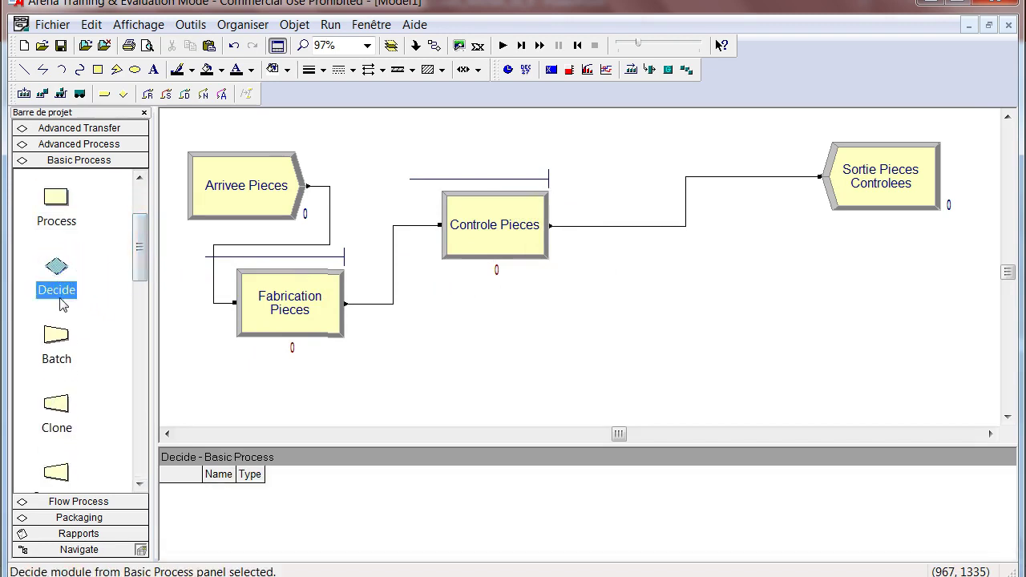
{"action": "left_click_drag", "start_coordinate": [53, 276], "coordinate": [605, 210]}
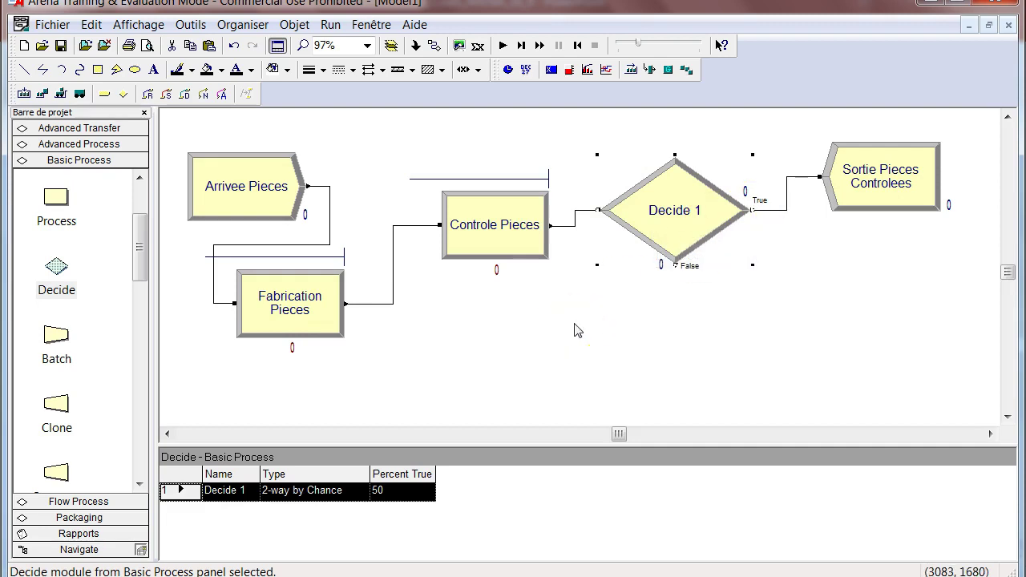
Step: Name the new decision Resultat Controle and set its Percent True to 90
{"action": "double_click", "coordinate": [683, 213]}
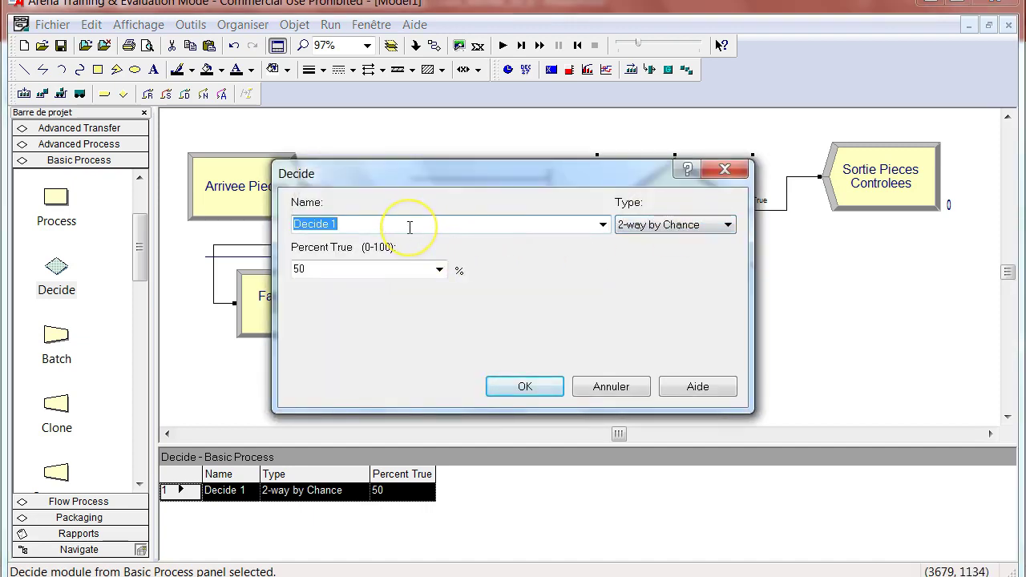
{"action": "type", "text": "Resultat Controle"}
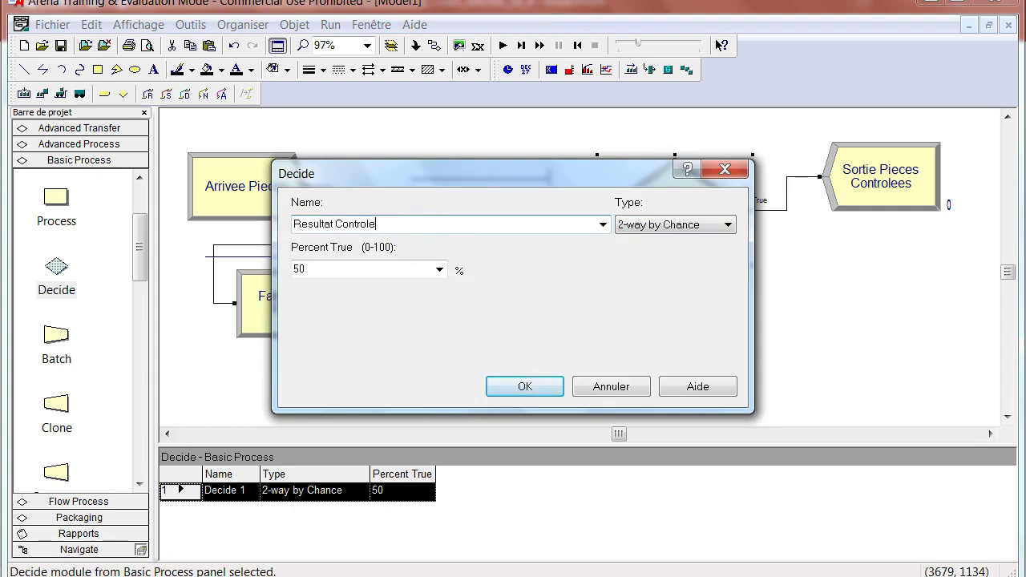
{"action": "left_click", "coordinate": [440, 270]}
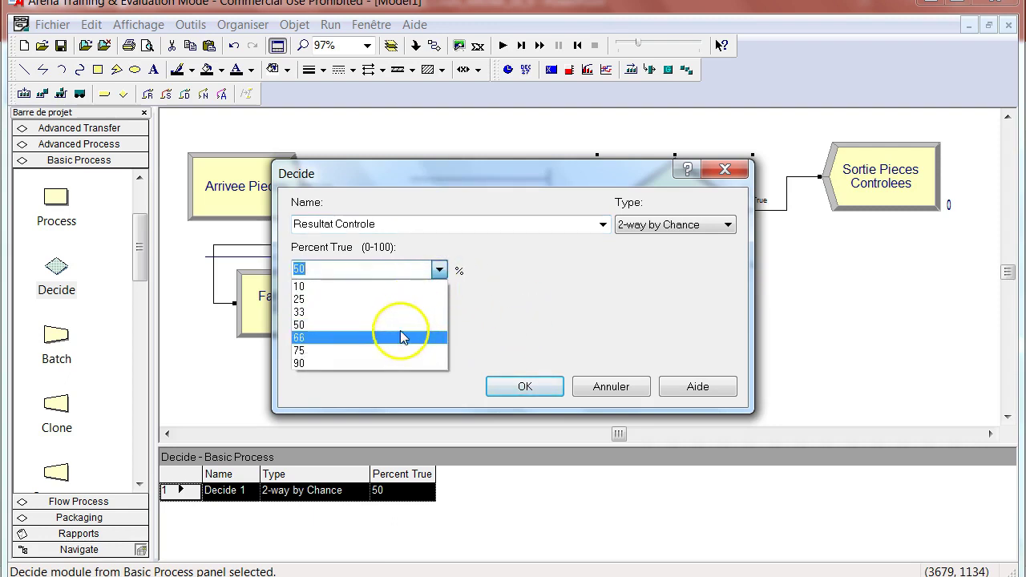
{"action": "left_click", "coordinate": [378, 362]}
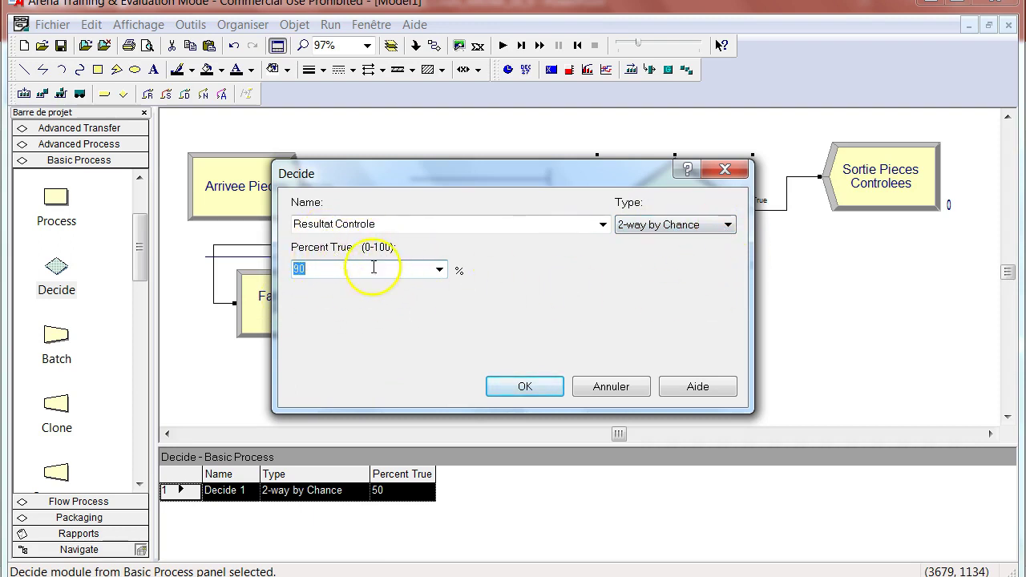
Step: Try the 2-way by Condition type for Resultat Controle, return it to 2-way by Chance, and accept the decision settings
{"action": "left_click", "coordinate": [729, 226]}
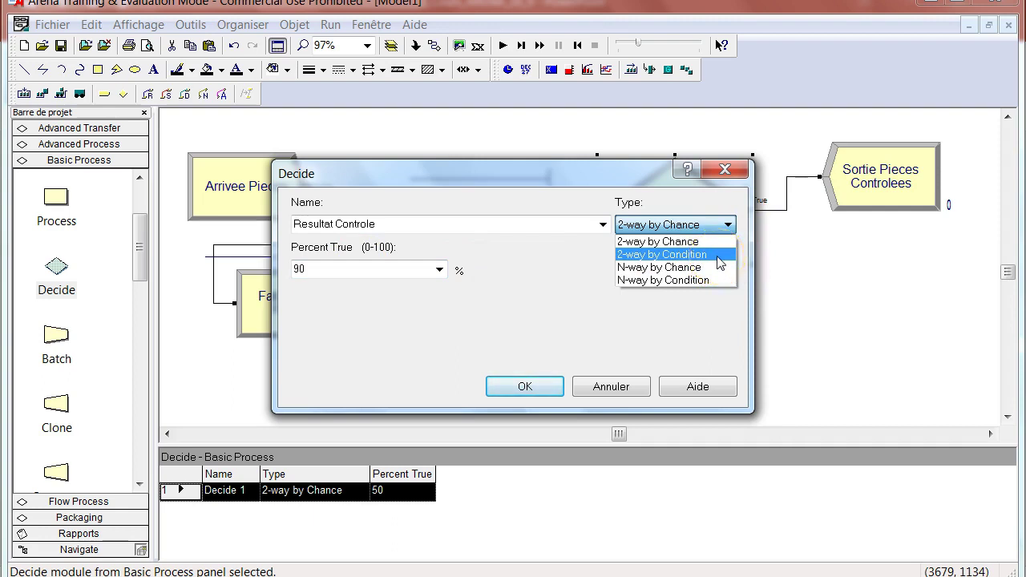
{"action": "left_click", "coordinate": [720, 255]}
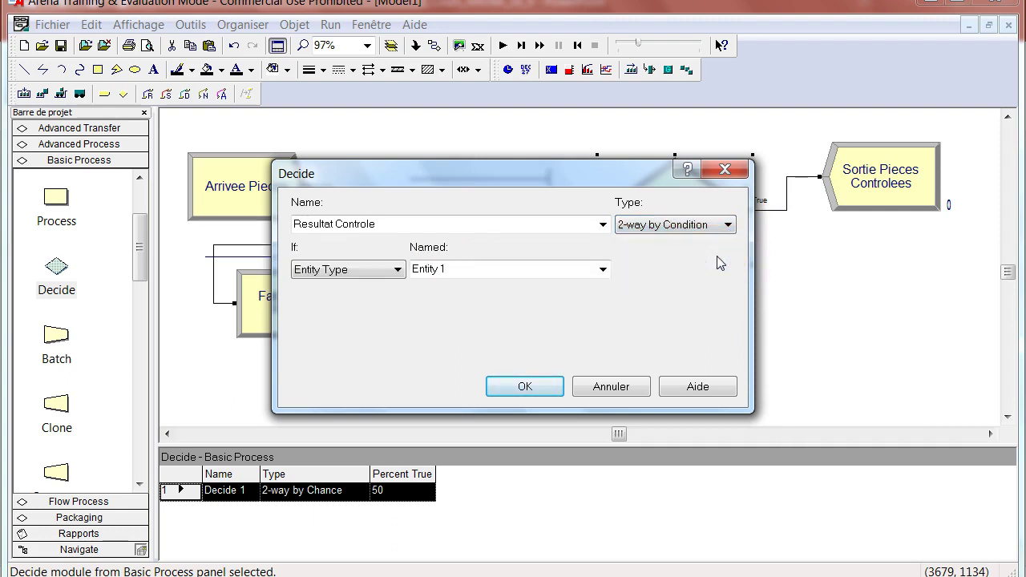
{"action": "left_click", "coordinate": [691, 232]}
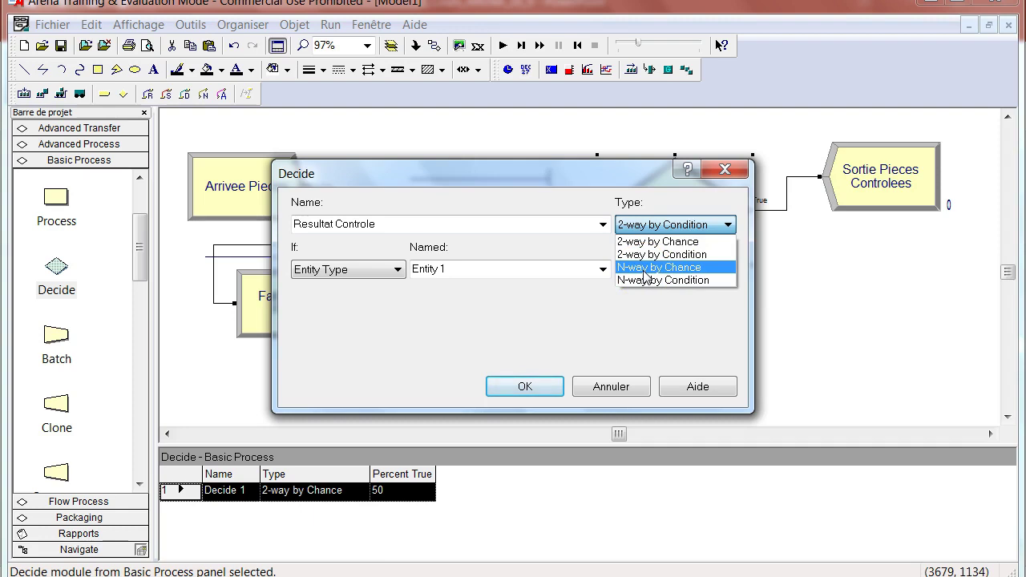
{"action": "left_click", "coordinate": [573, 259]}
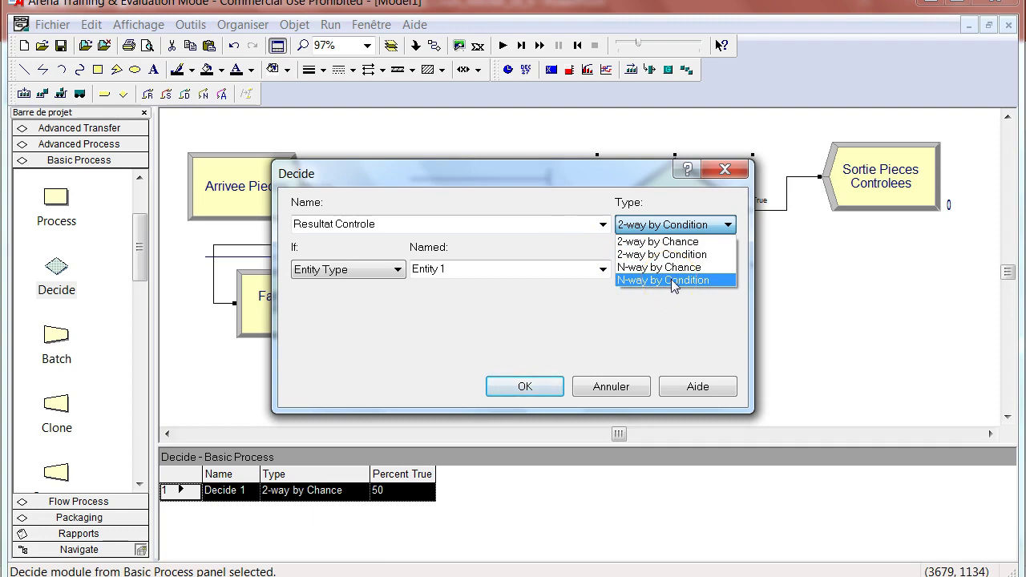
{"action": "left_click", "coordinate": [670, 245]}
{"action": "left_click", "coordinate": [670, 246]}
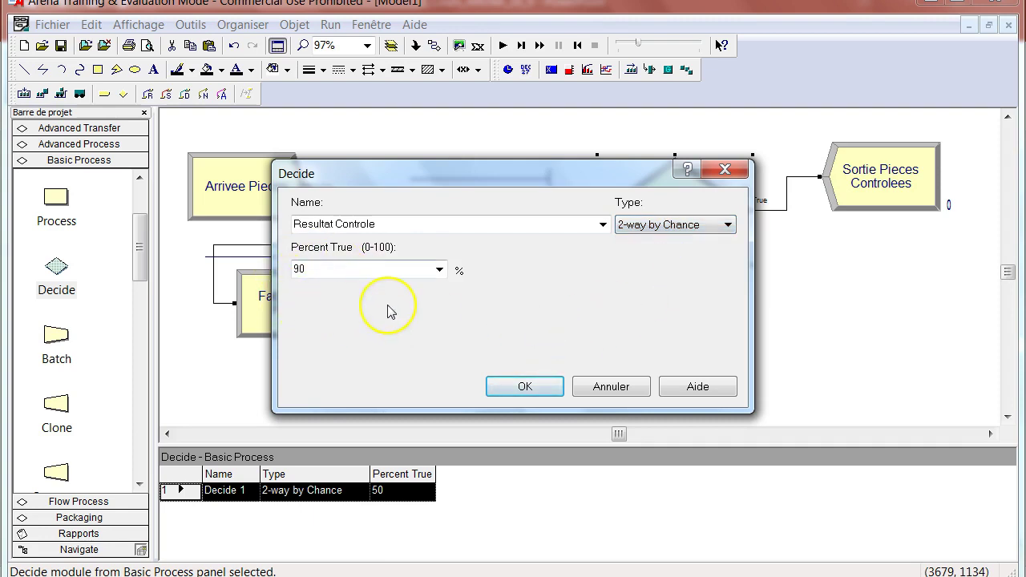
{"action": "left_click", "coordinate": [498, 387]}
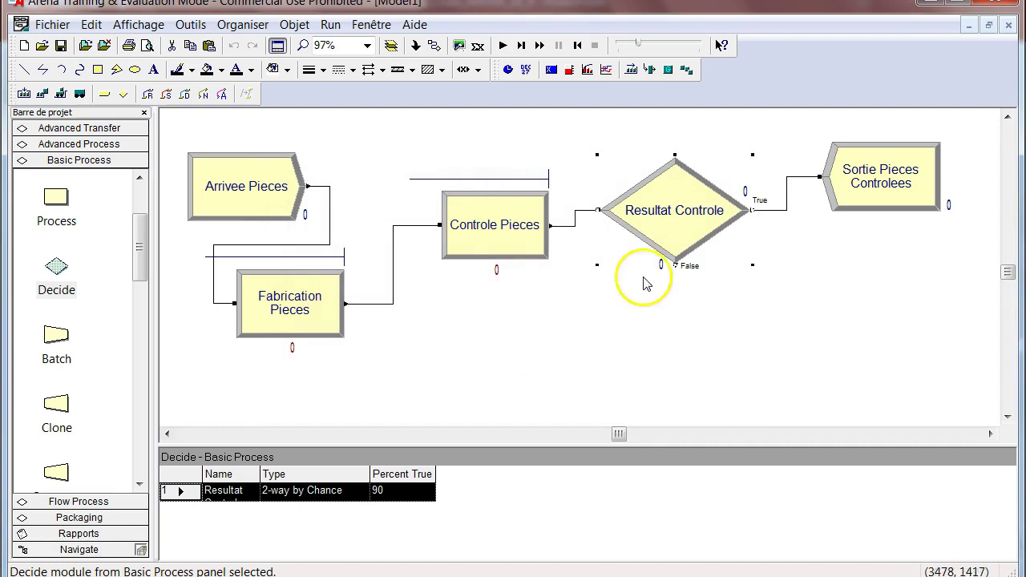
Step: Rename the Sortie Pieces Controlees exit module as Sortie Pieces Bonnes
{"action": "left_click", "coordinate": [875, 195]}
{"action": "double_click", "coordinate": [875, 195]}
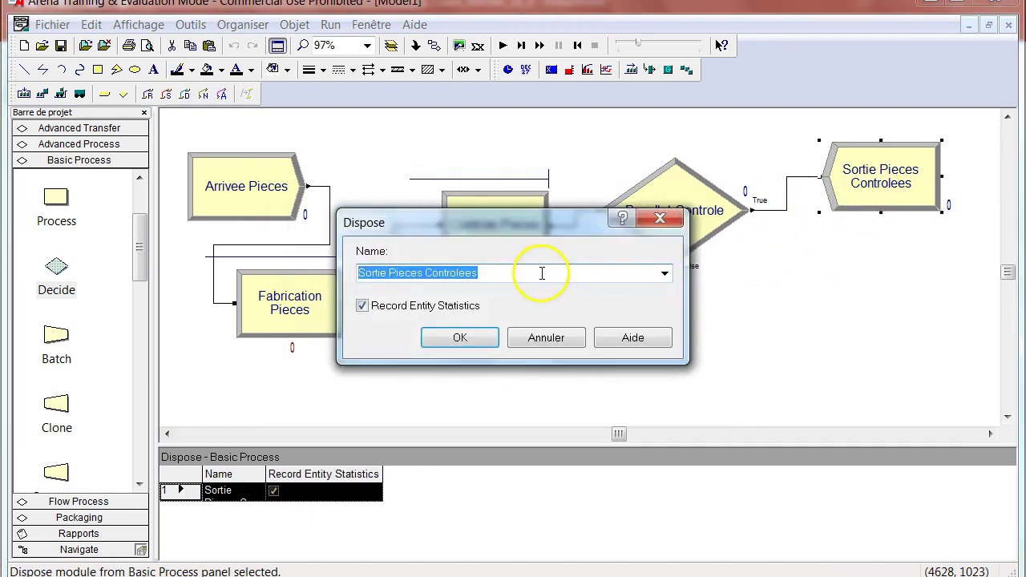
{"action": "left_click", "coordinate": [456, 274]}
{"action": "left_click_drag", "start_coordinate": [427, 273], "coordinate": [580, 270]}
{"action": "type", "text": "Bonn"}
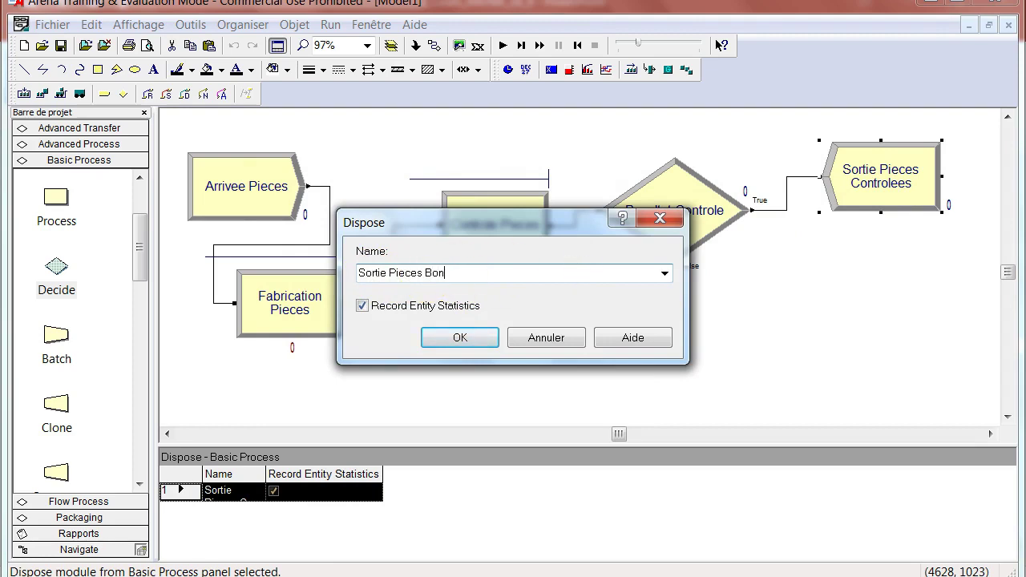
{"action": "left_click", "coordinate": [457, 337]}
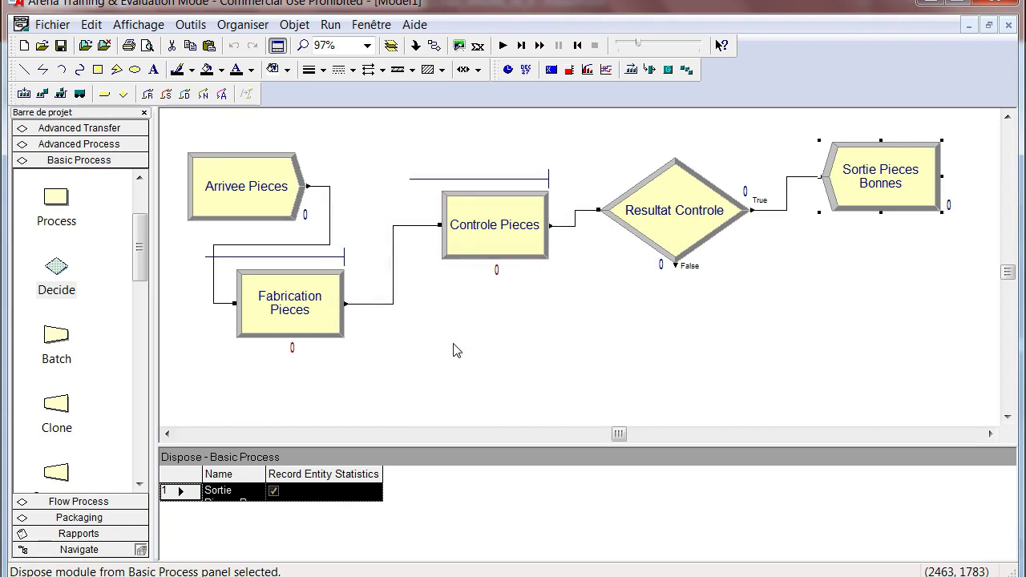
{"action": "left_click", "coordinate": [495, 375]}
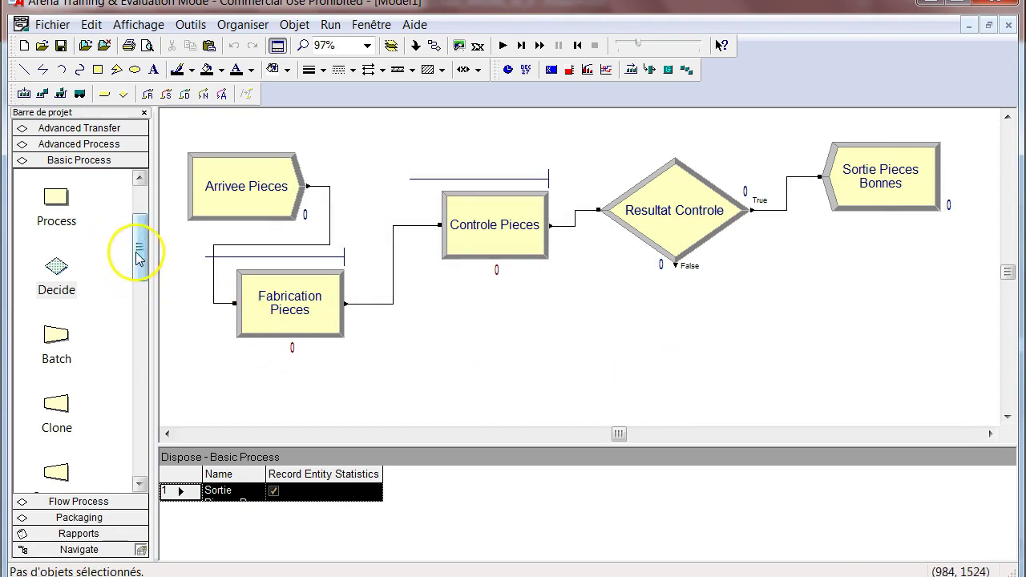
Step: Add a second Dispose module below Sortie Pieces Bonnes and connect the False exit of Resultat Controle to it
{"action": "scroll", "coordinate": [128, 280], "scroll_direction": "down", "scroll_amount": 1}
{"action": "left_click_drag", "start_coordinate": [136, 272], "coordinate": [139, 229]}
{"action": "left_click_drag", "start_coordinate": [53, 255], "coordinate": [793, 335]}
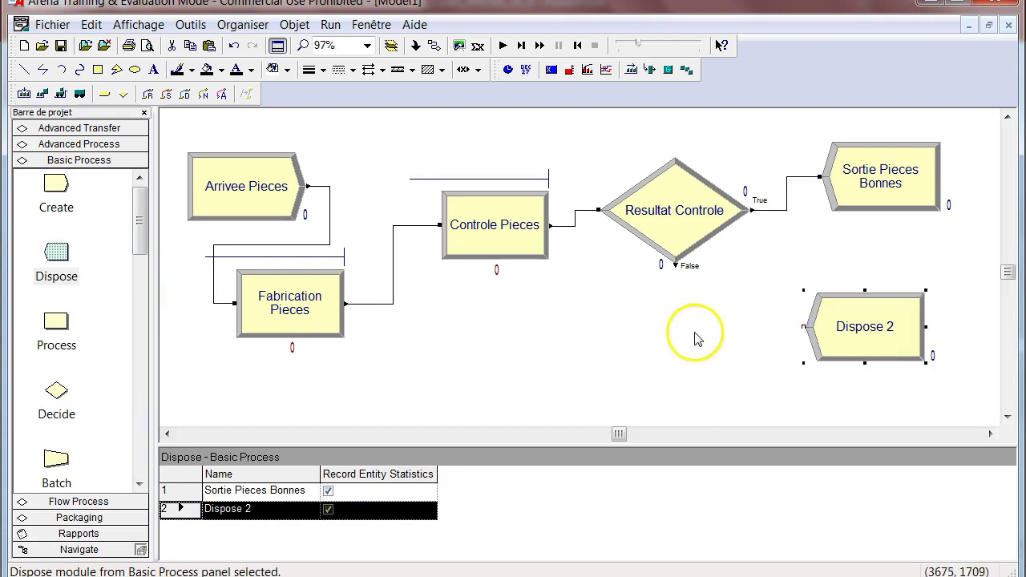
{"action": "left_click", "coordinate": [433, 45]}
{"action": "left_click", "coordinate": [675, 269]}
{"action": "left_click", "coordinate": [803, 326]}
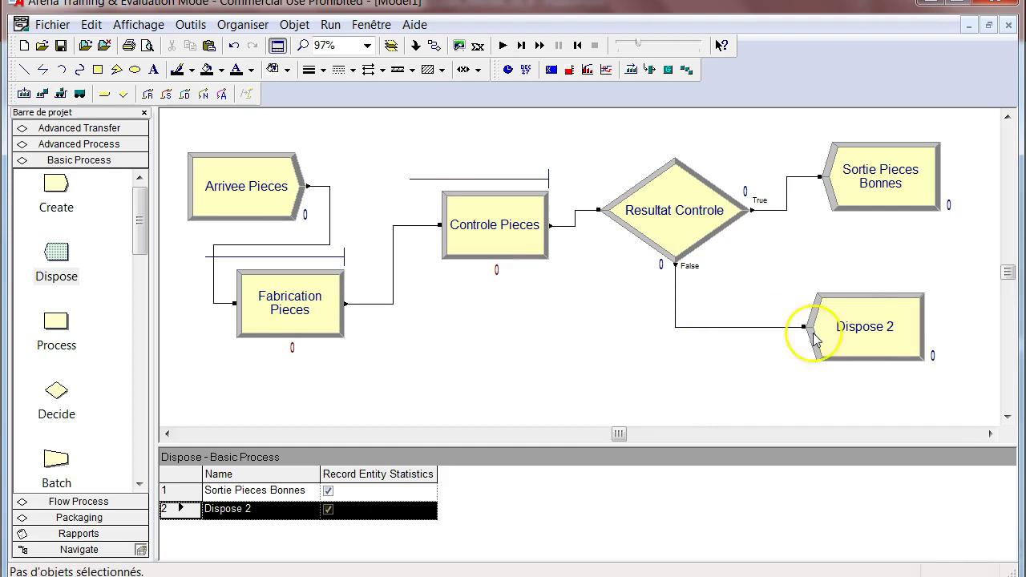
Step: Rename the new Dispose module on the False branch as Pieces Mauvaises
{"action": "double_click", "coordinate": [854, 315]}
{"action": "left_click", "coordinate": [421, 272]}
{"action": "left_click", "coordinate": [288, 278]}
{"action": "type", "text": "Pieces Mauvaises"}
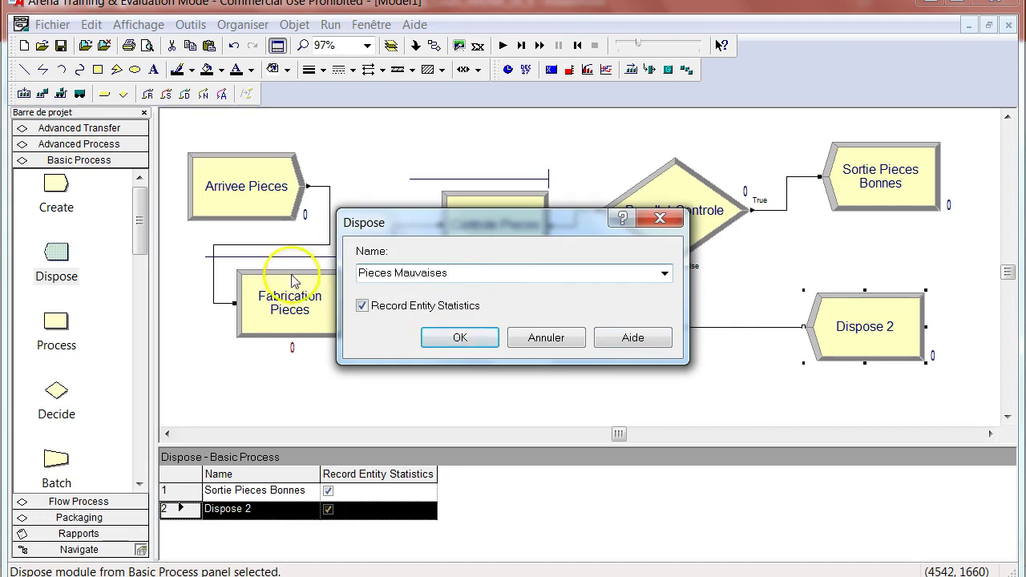
{"action": "left_click", "coordinate": [425, 337]}
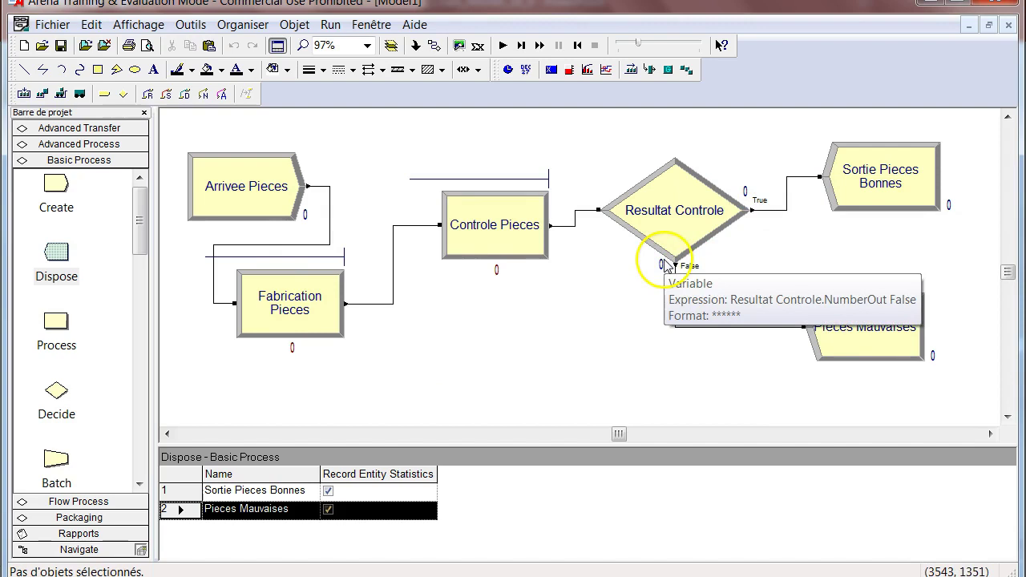
Step: Run the simulation with a faster animation speed, decline viewing the results, and end the run
{"action": "left_click", "coordinate": [502, 45]}
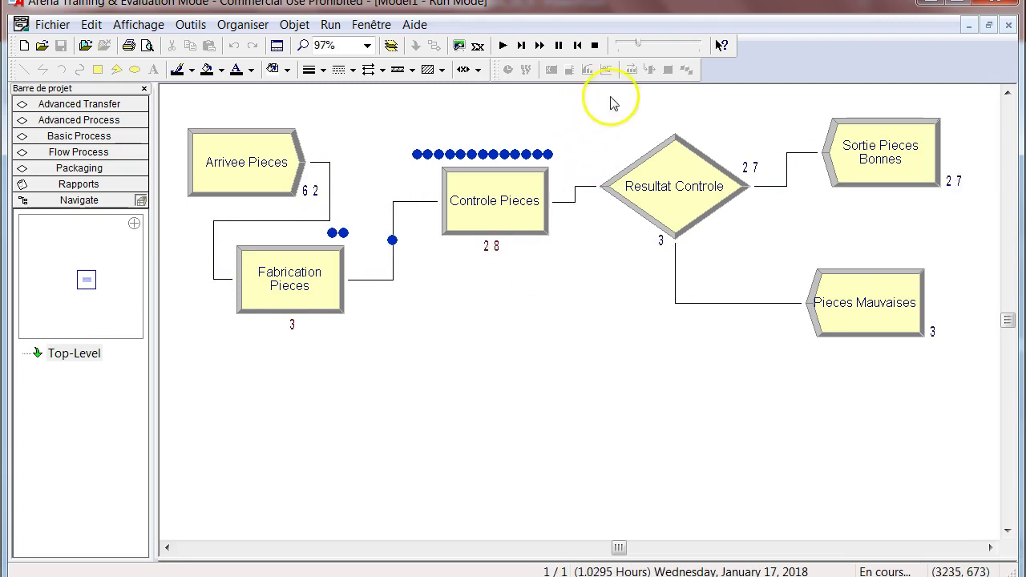
{"action": "left_click", "coordinate": [638, 46]}
{"action": "left_click_drag", "start_coordinate": [638, 46], "coordinate": [657, 48]}
{"action": "left_click", "coordinate": [629, 340]}
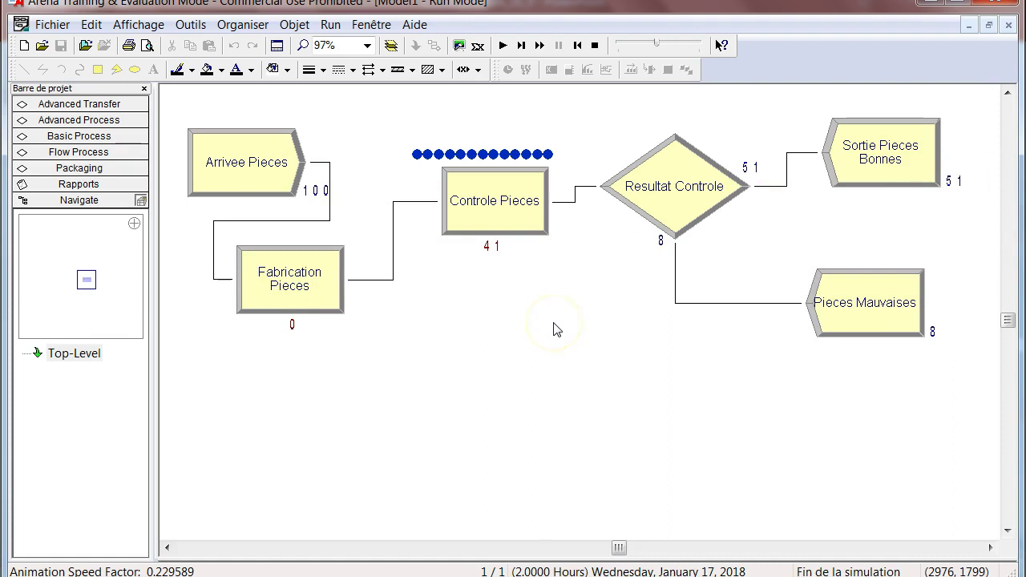
{"action": "left_click", "coordinate": [594, 45]}
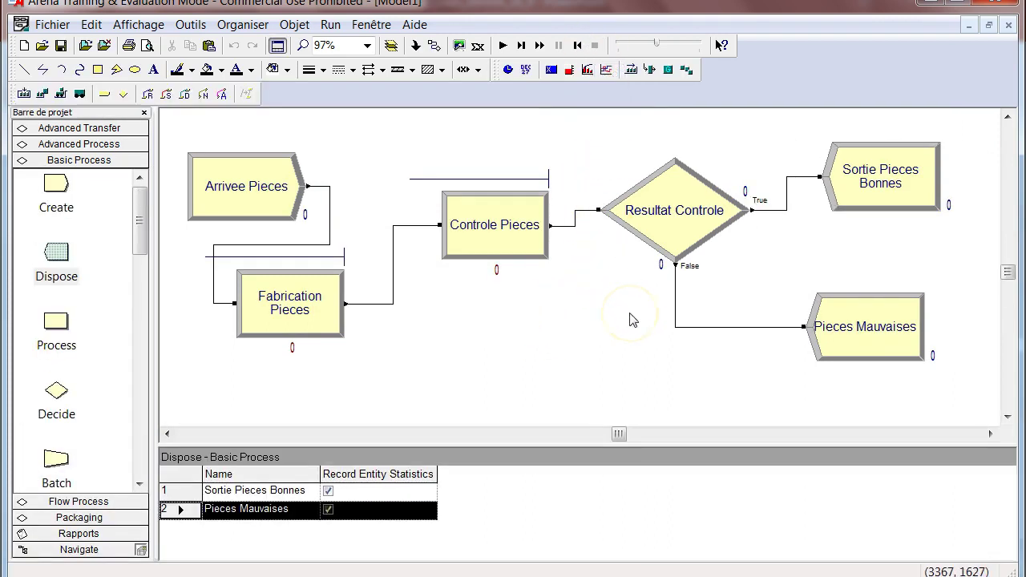
Step: Move Fabrication Pieces down and left, Controle Pieces left, and Resultat Controle left and slightly down to free space before the exits
{"action": "left_click_drag", "start_coordinate": [279, 316], "coordinate": [238, 334]}
{"action": "left_click_drag", "start_coordinate": [454, 240], "coordinate": [405, 240]}
{"action": "left_click_drag", "start_coordinate": [668, 216], "coordinate": [597, 241]}
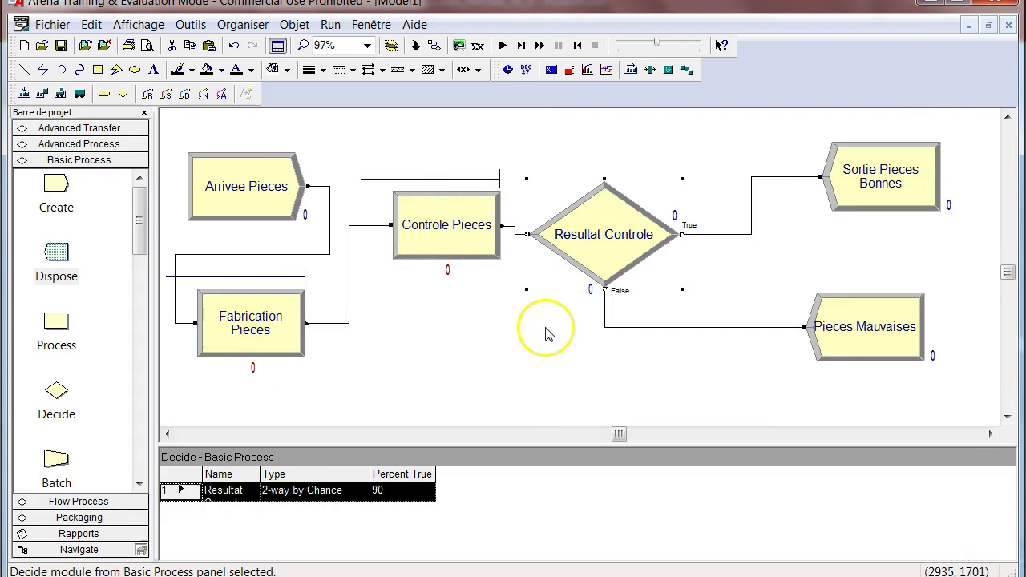